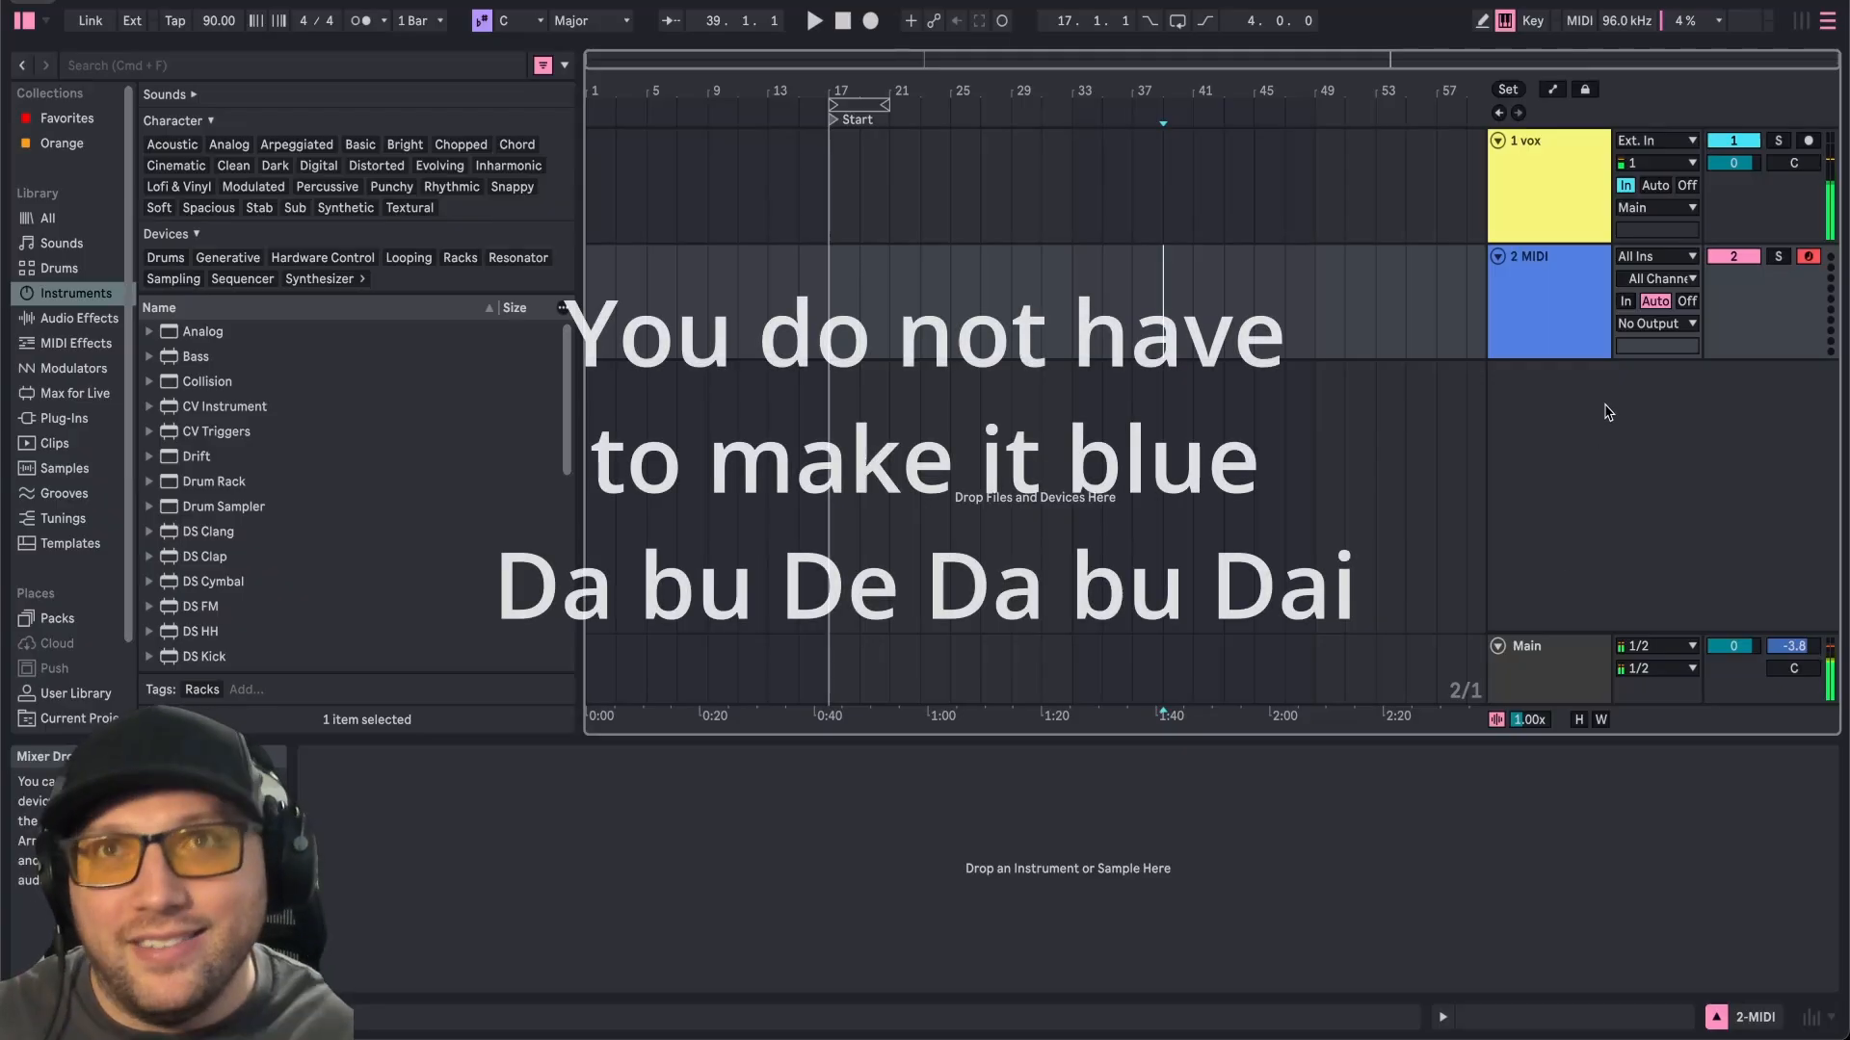
Add an Instrument Rack from the instruments browser to the MIDI track.
click(79, 303)
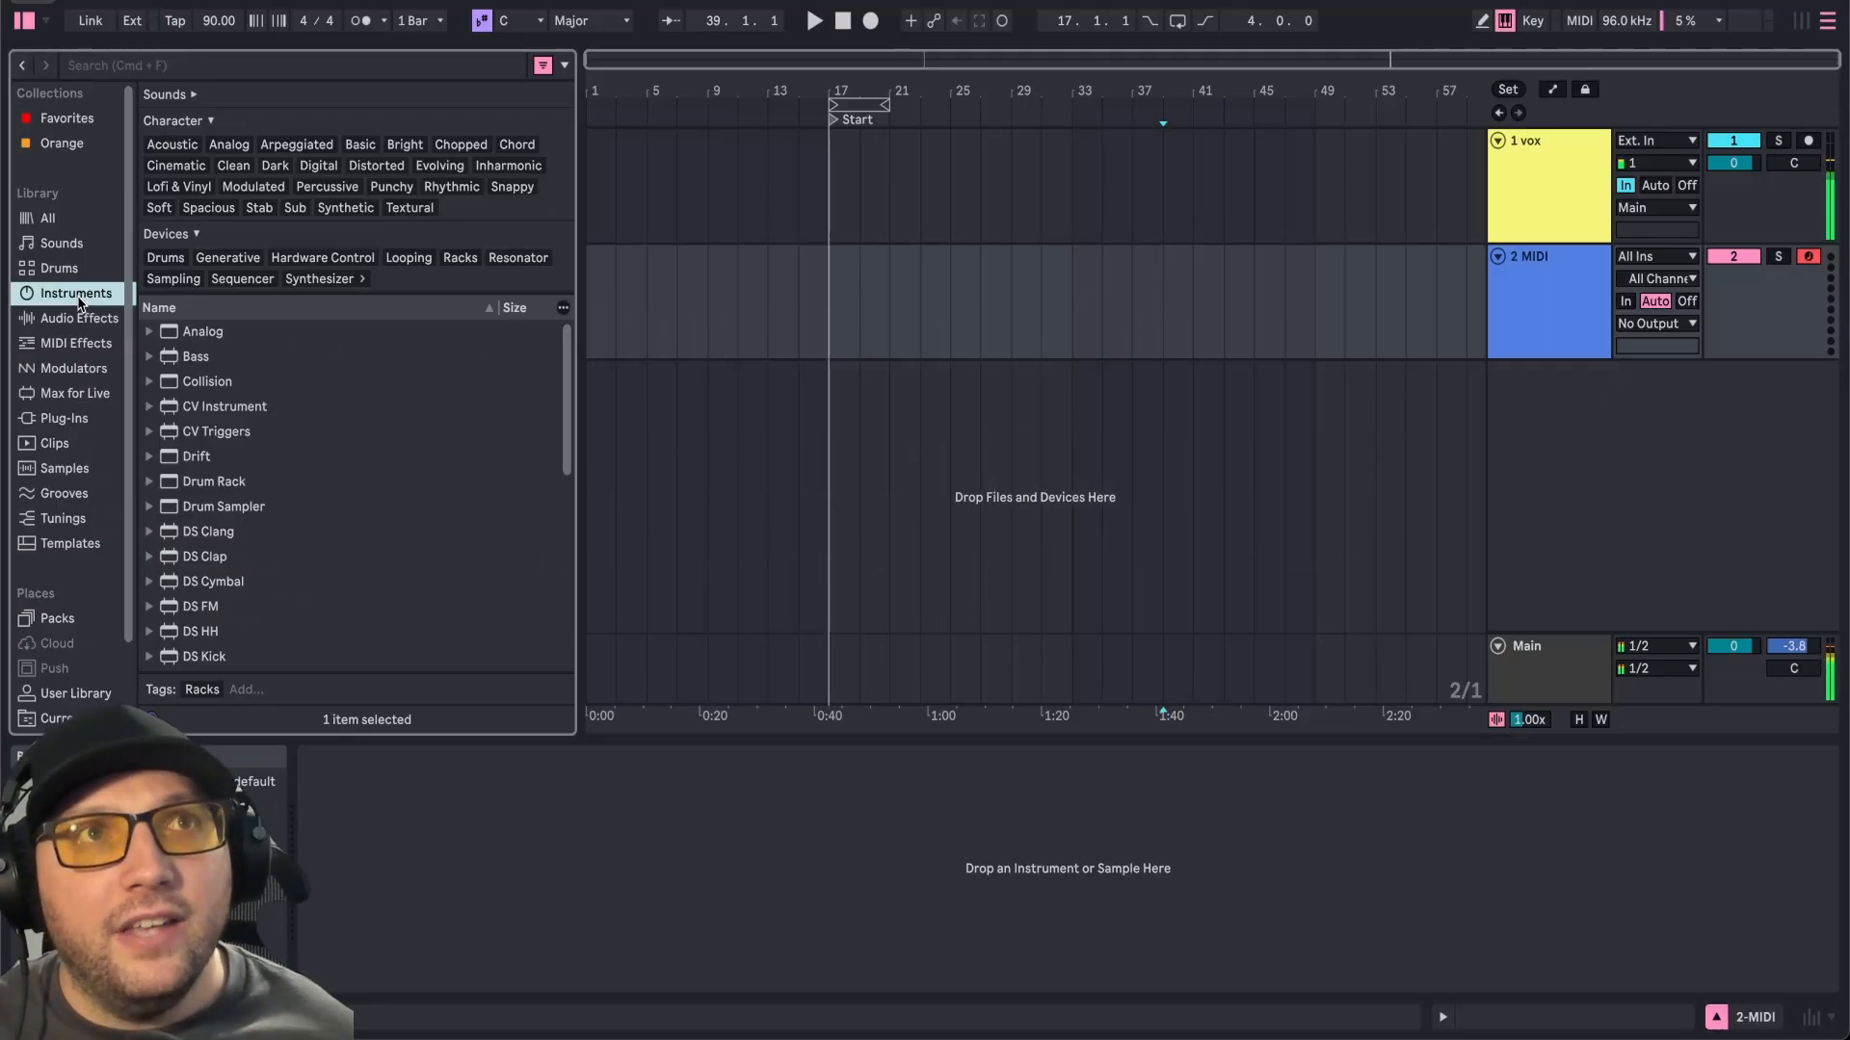
scroll(275, 510, down, 5)
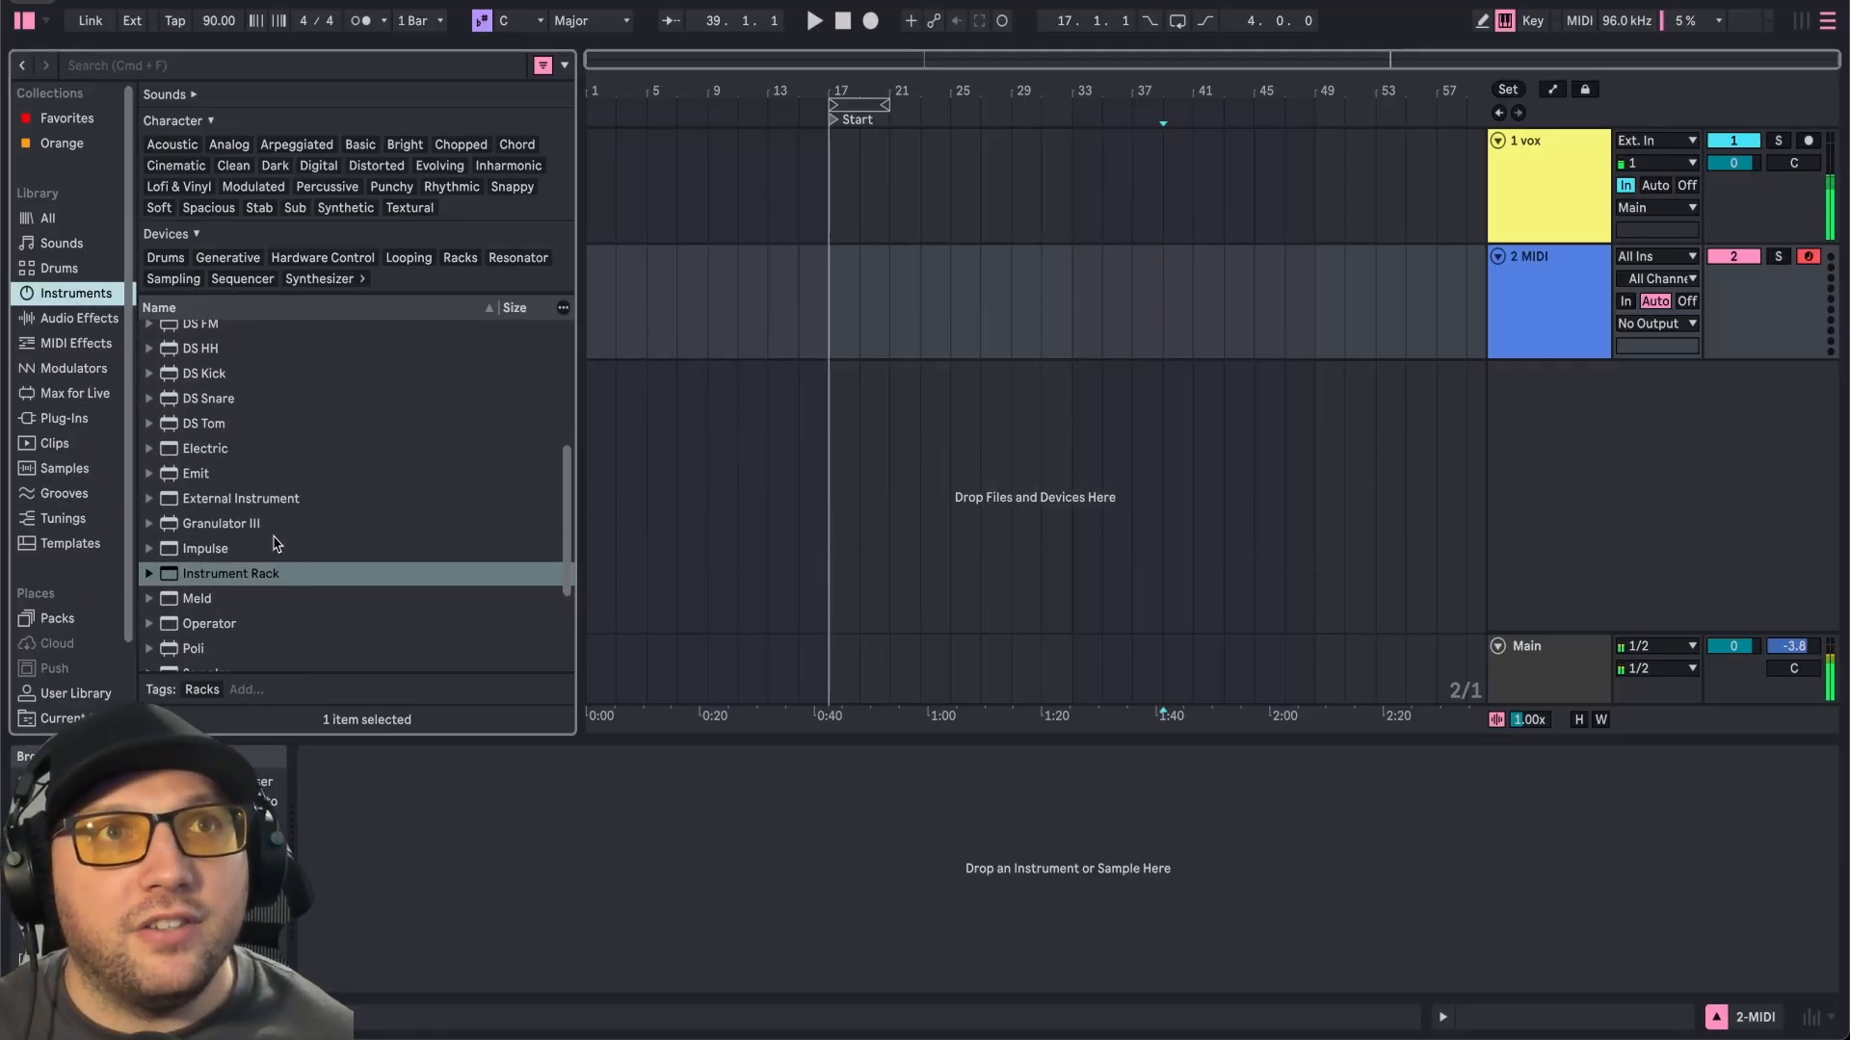
click(269, 574)
drag(270, 574, 310, 792)
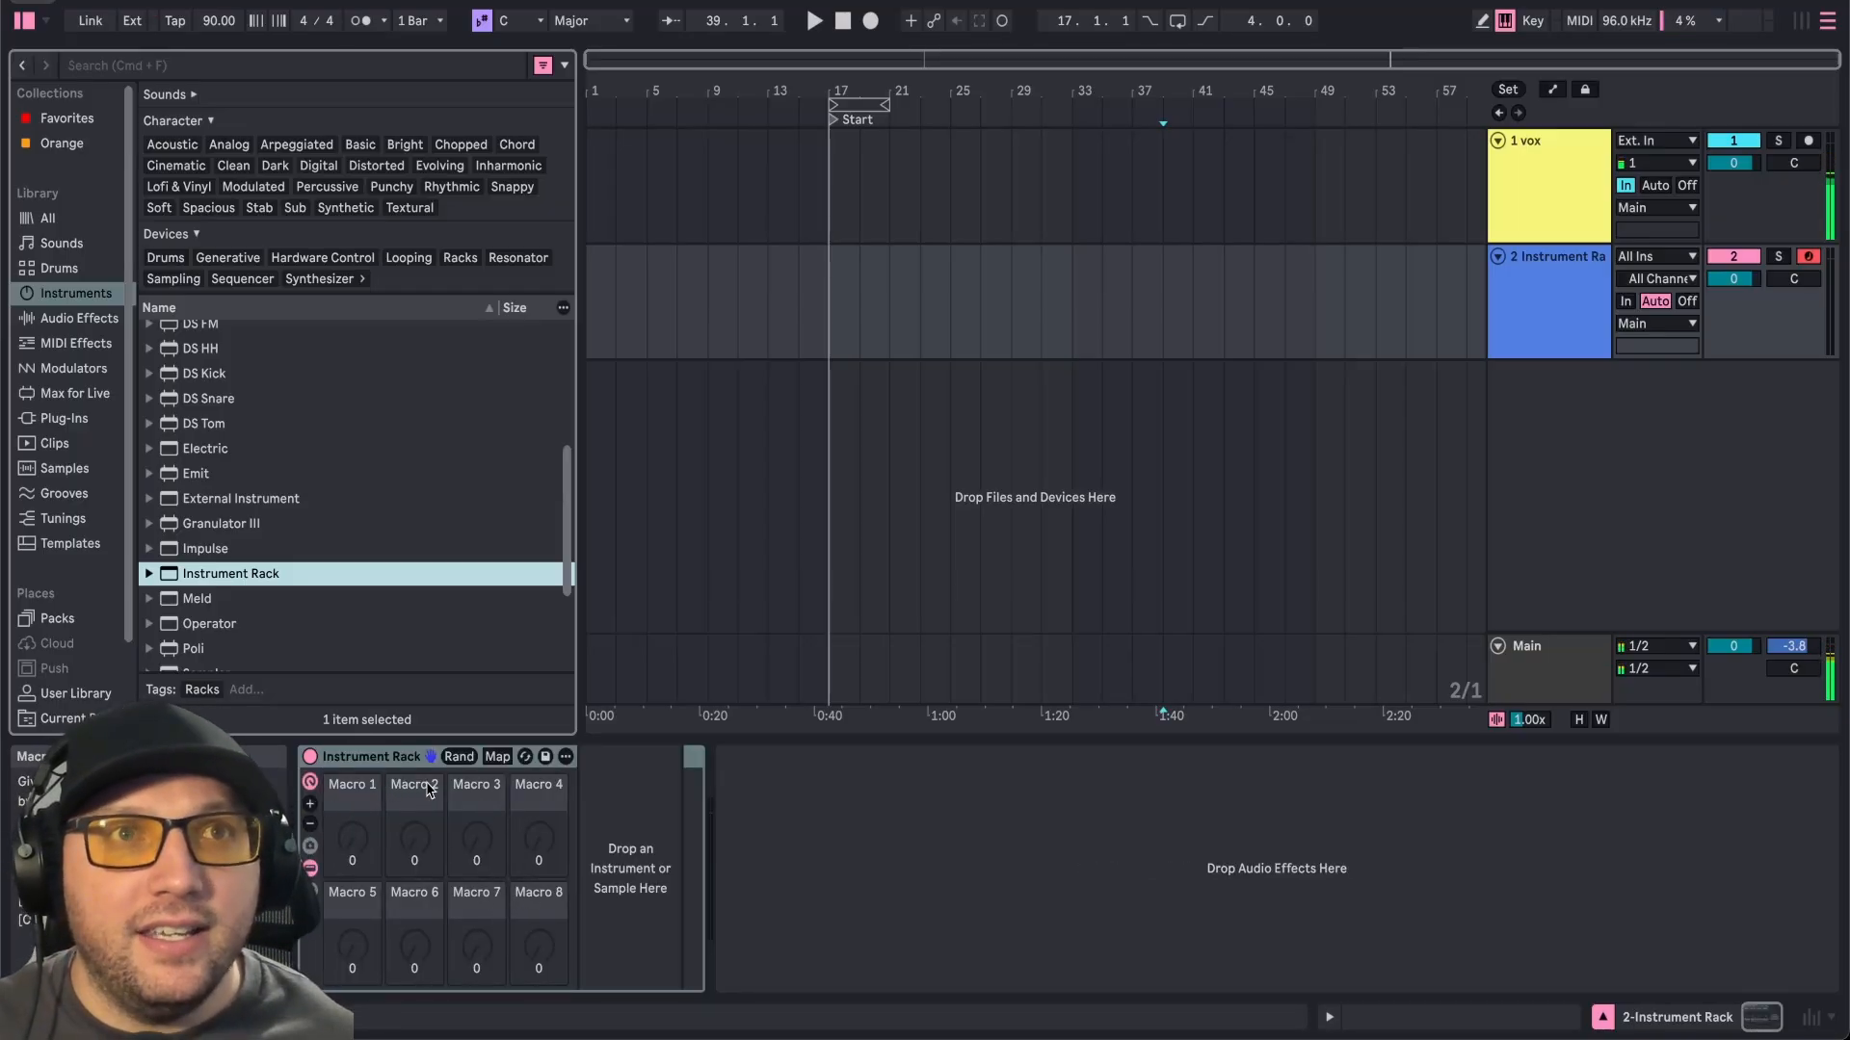
Search the browser for omni and load the Omnisphere plug-in into the Instrument Rack.
click(310, 804)
key(super+f)
text(omni)
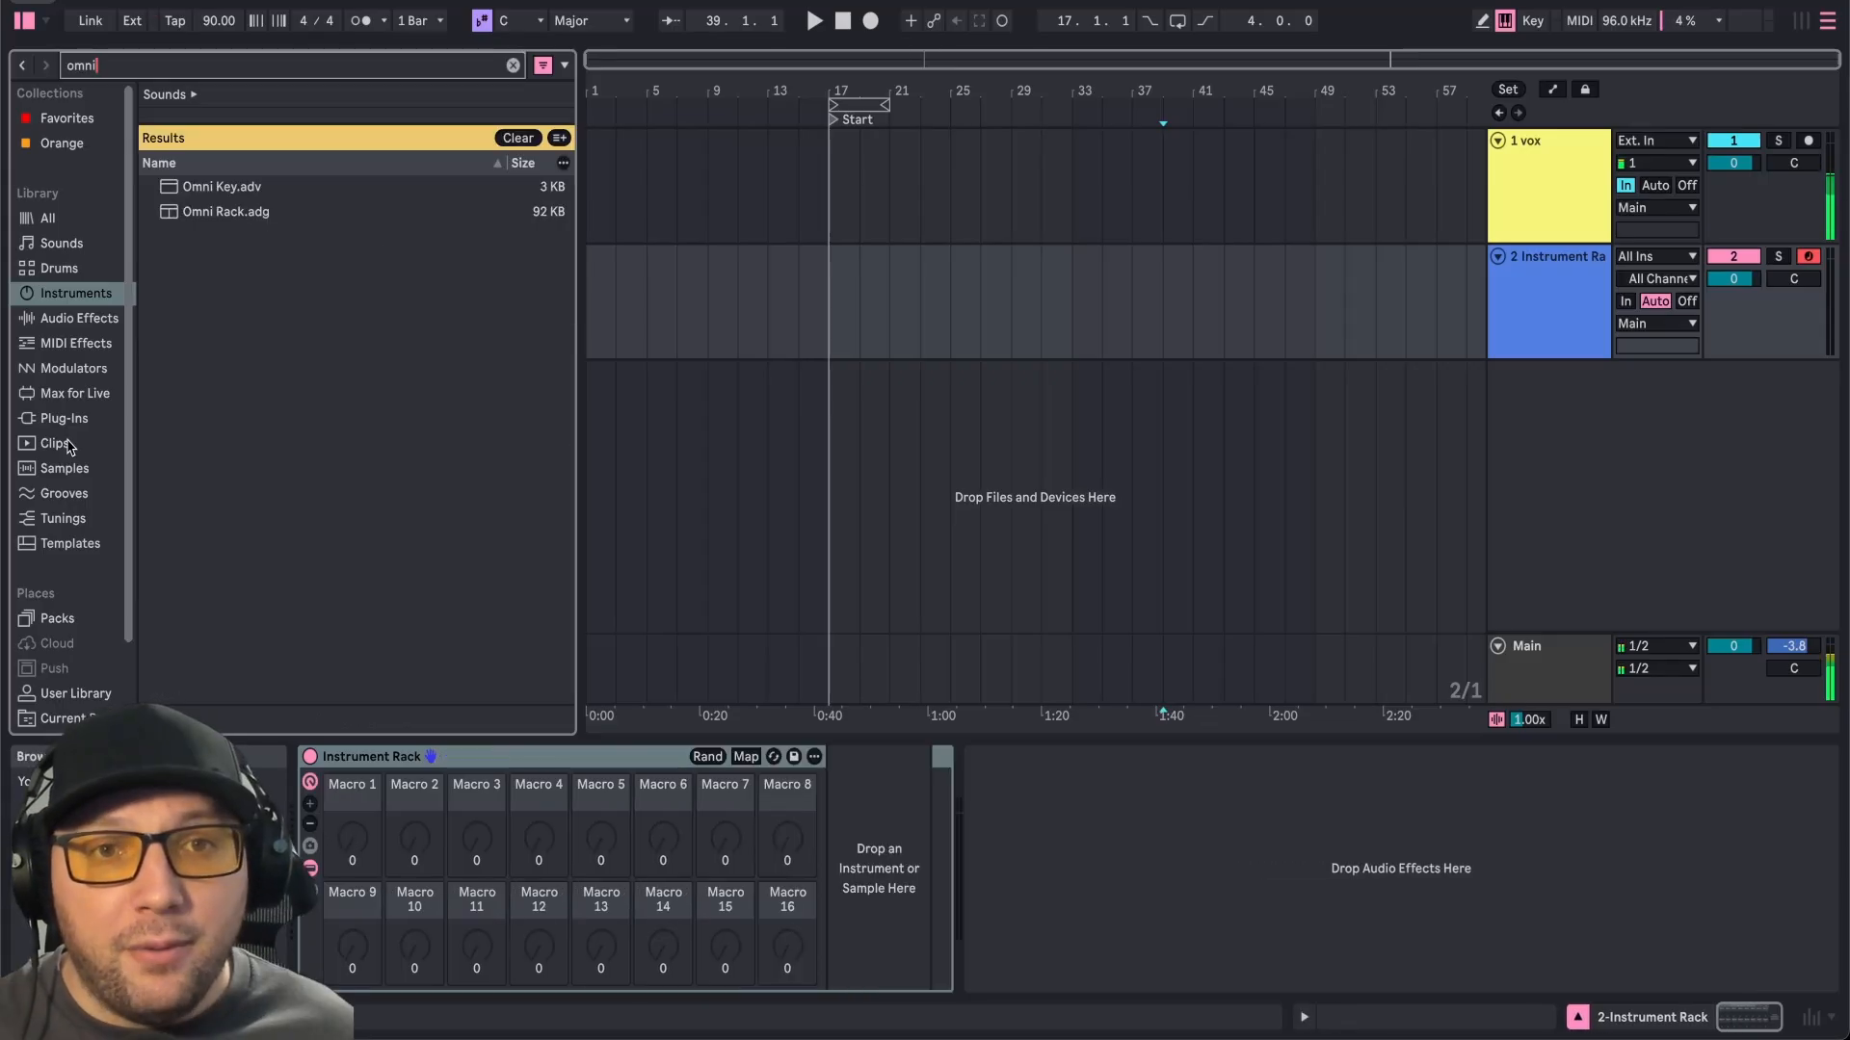
click(64, 418)
drag(218, 522, 906, 848)
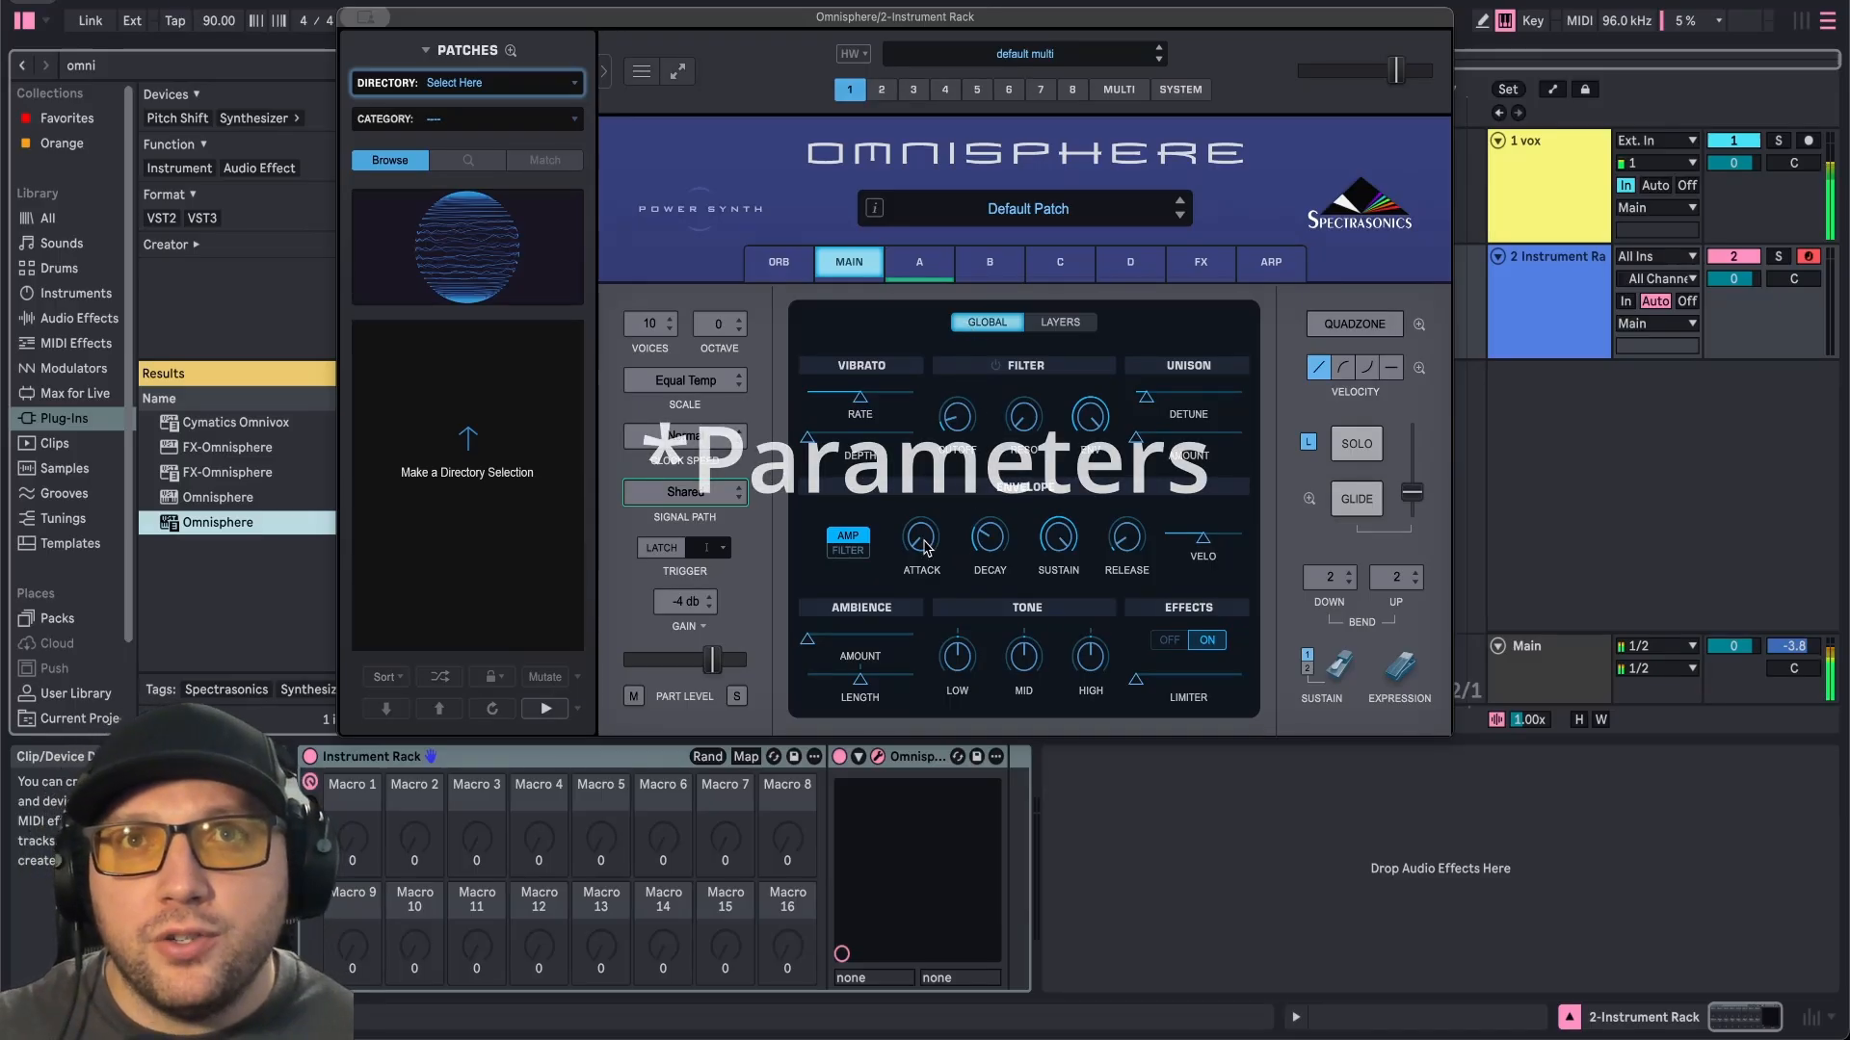
Enable host automation on Omnisphere's amp envelope knobs and filter envelope knob.
right_click(922, 546)
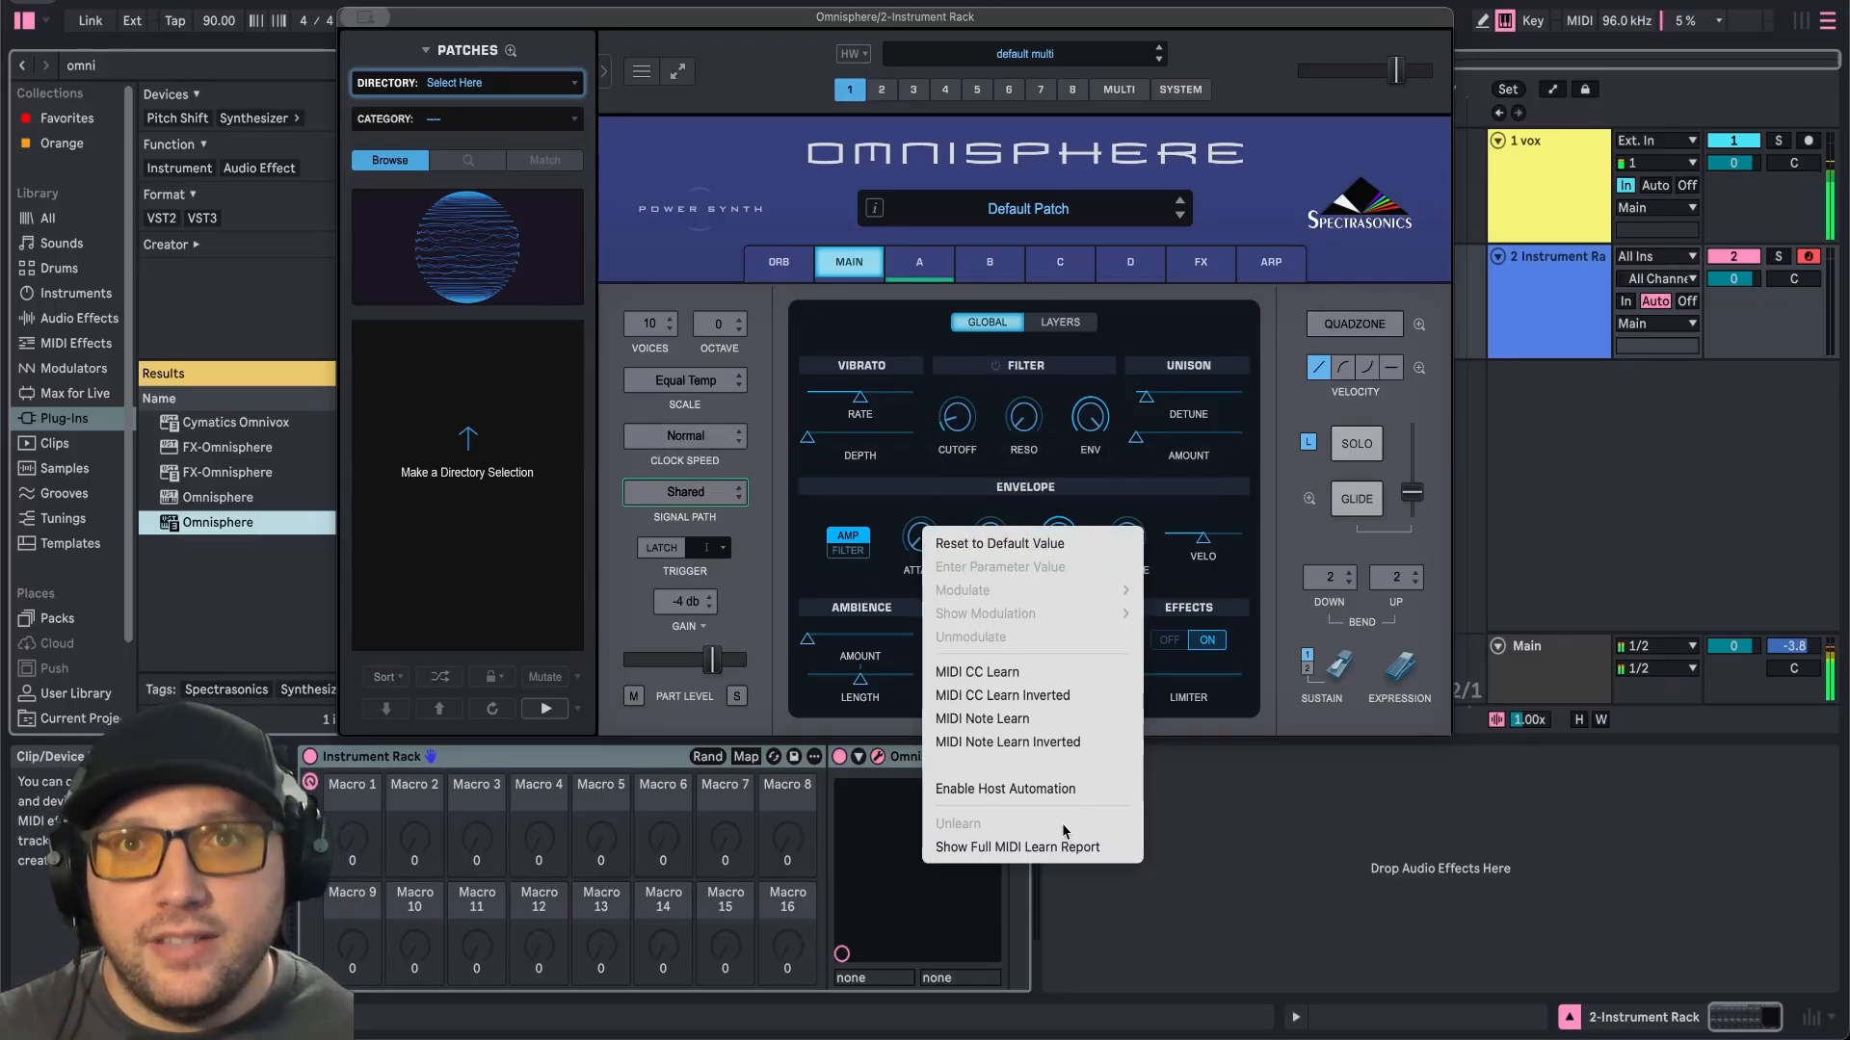
right_click(988, 530)
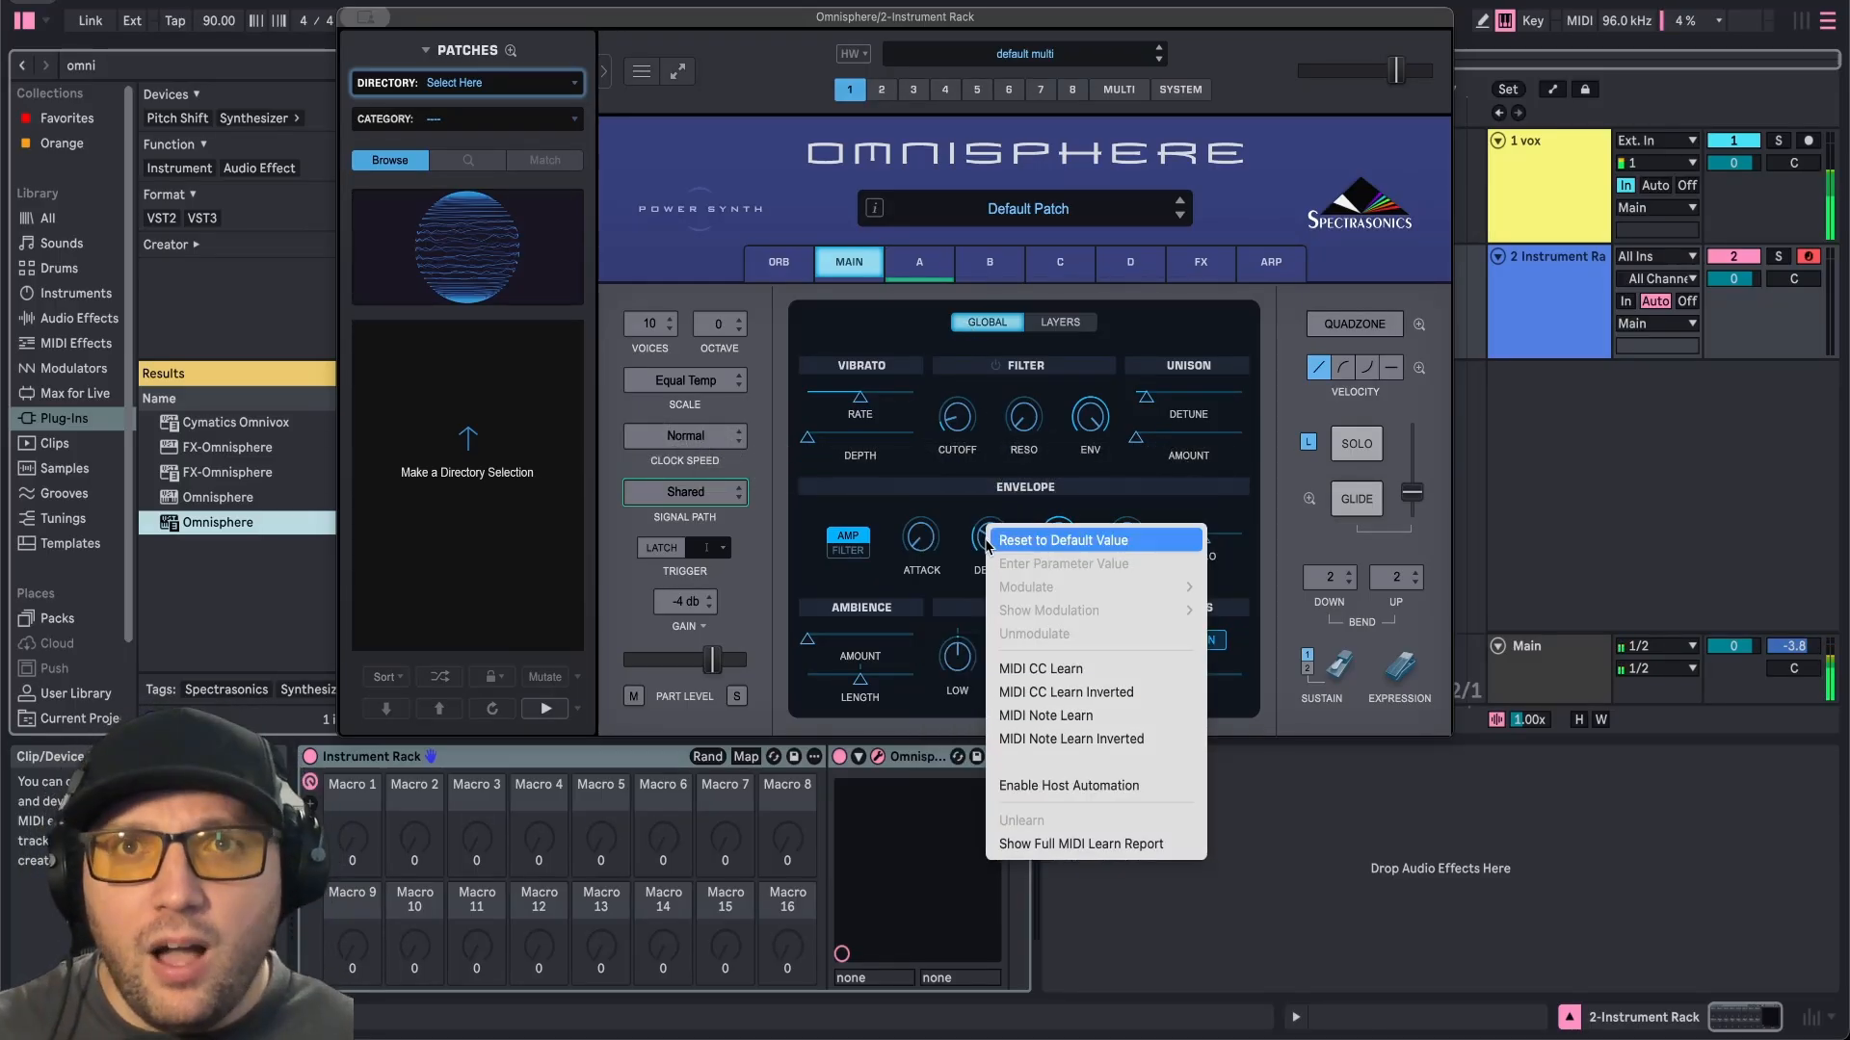
click(1062, 786)
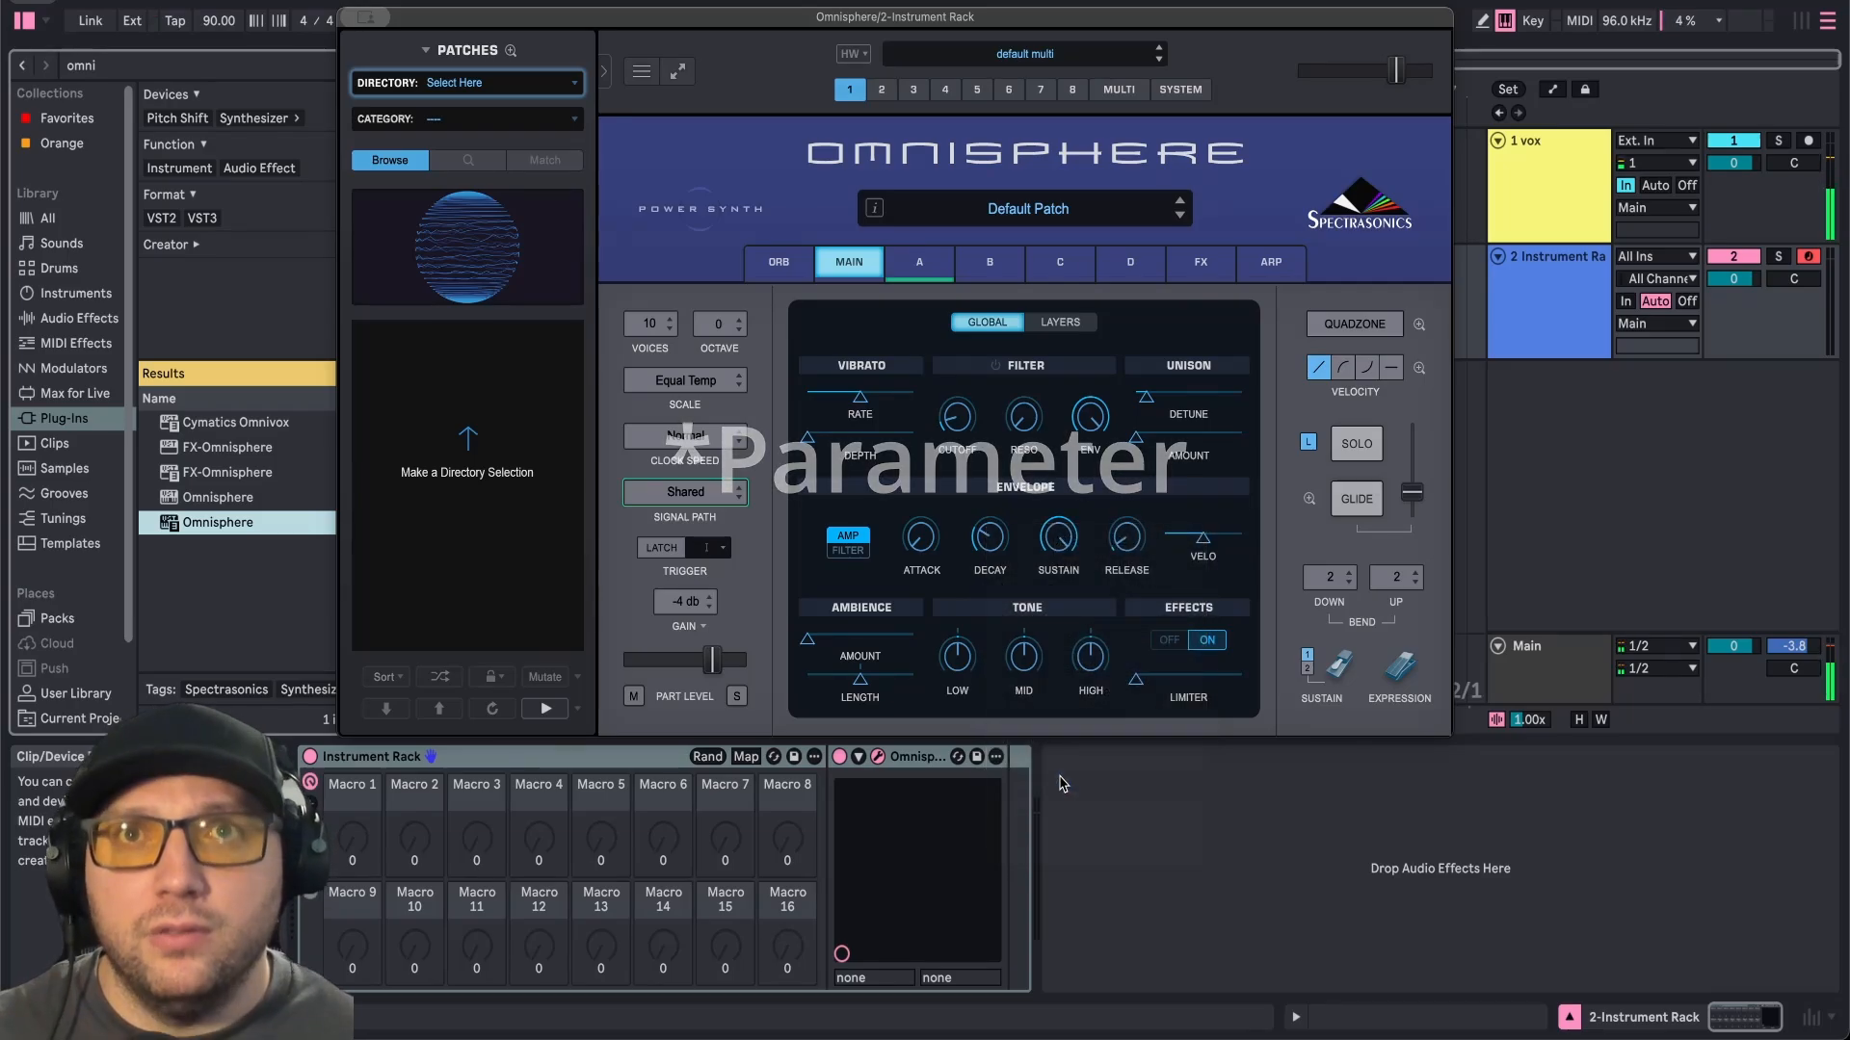
right_click(1058, 535)
click(1135, 785)
right_click(1085, 424)
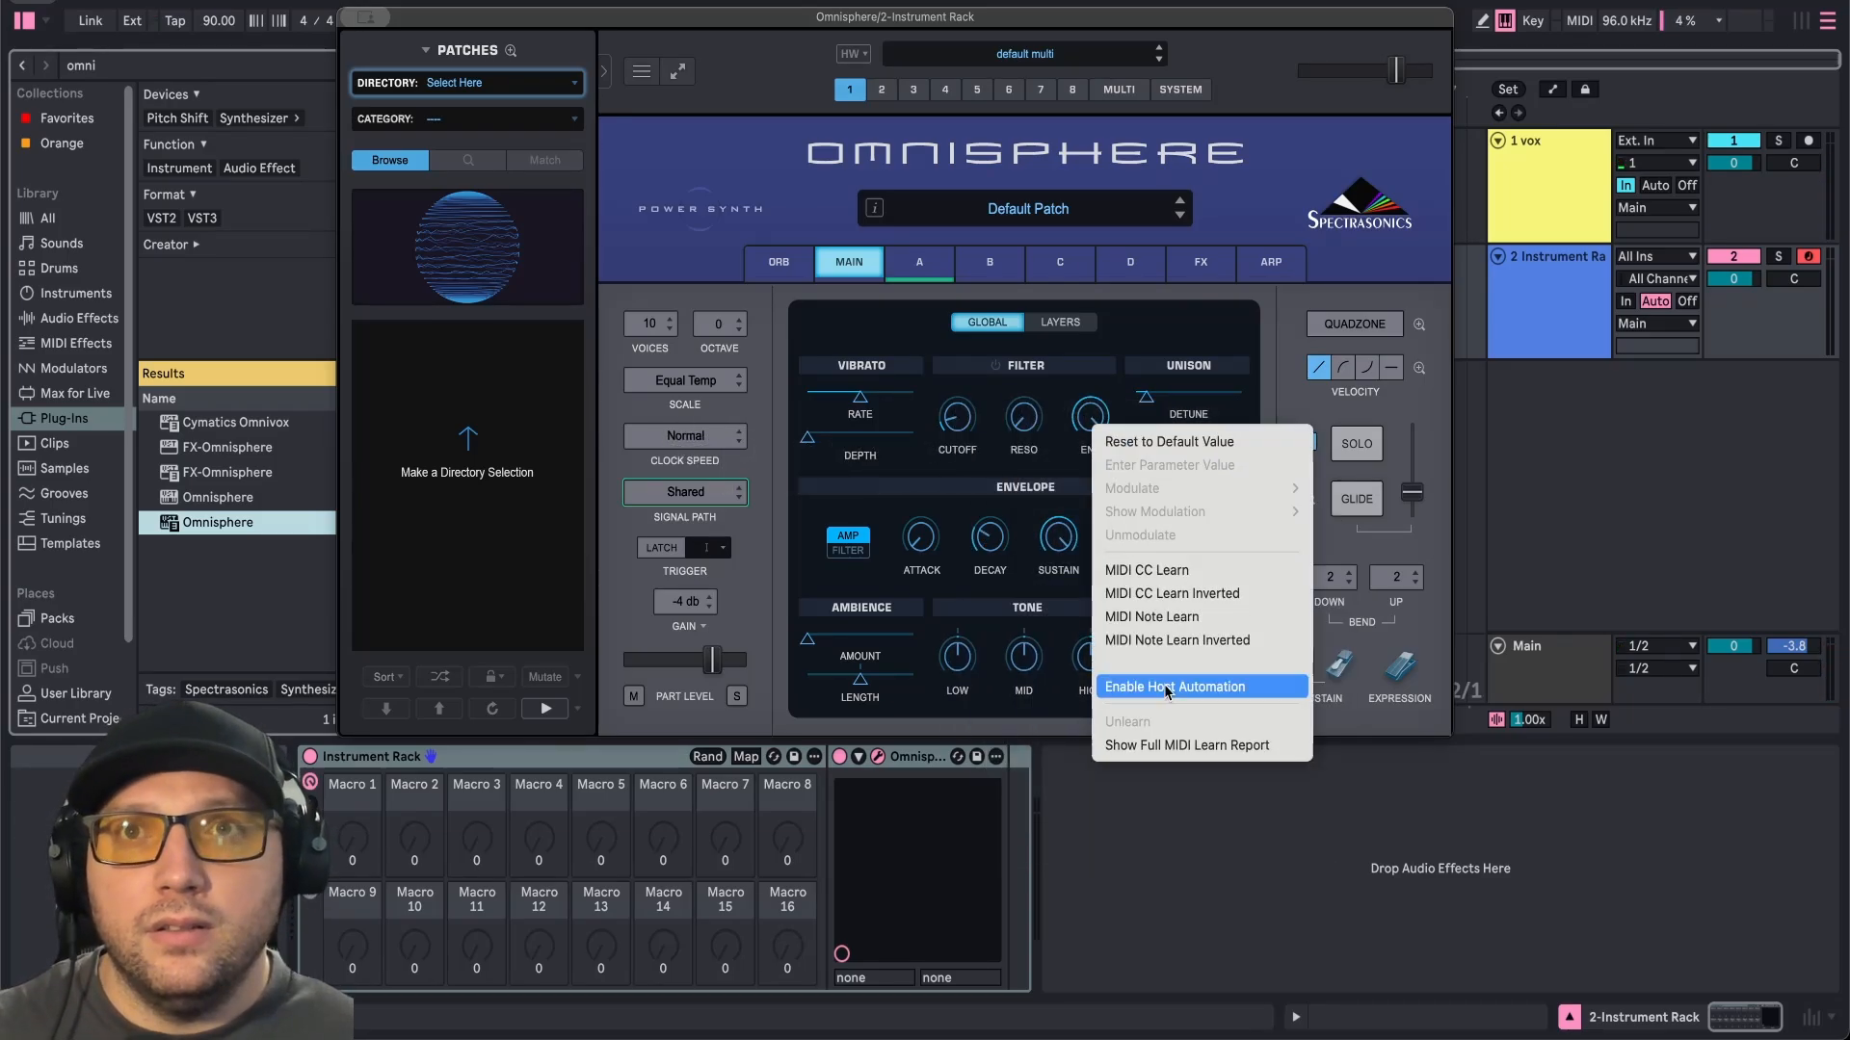
click(1146, 674)
Enable host automation for the master volume and switch the envelope section to filter.
right_click(1393, 73)
click(1454, 306)
click(849, 551)
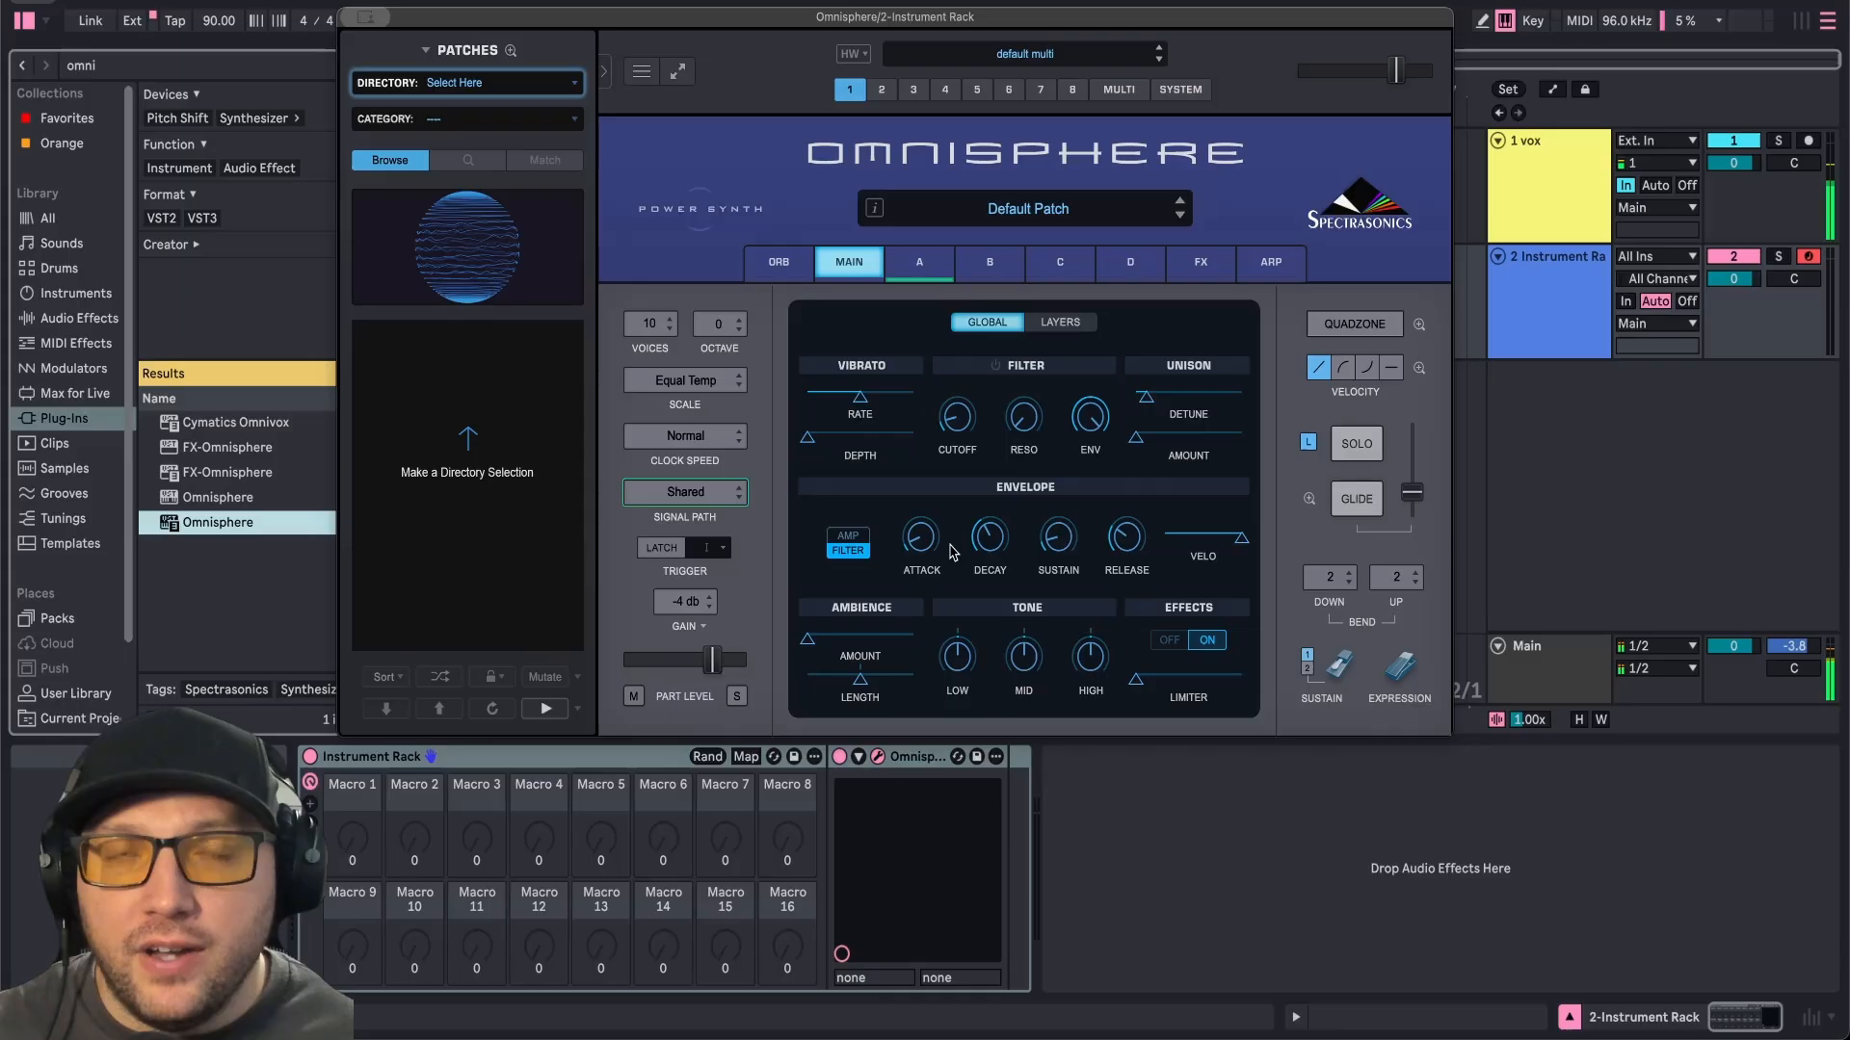
Enable host automation on the filter envelope attack, decay, sustain, release, velocity and unison amount controls.
right_click(922, 530)
click(971, 787)
right_click(991, 528)
click(1044, 785)
right_click(1051, 526)
right_click(1120, 526)
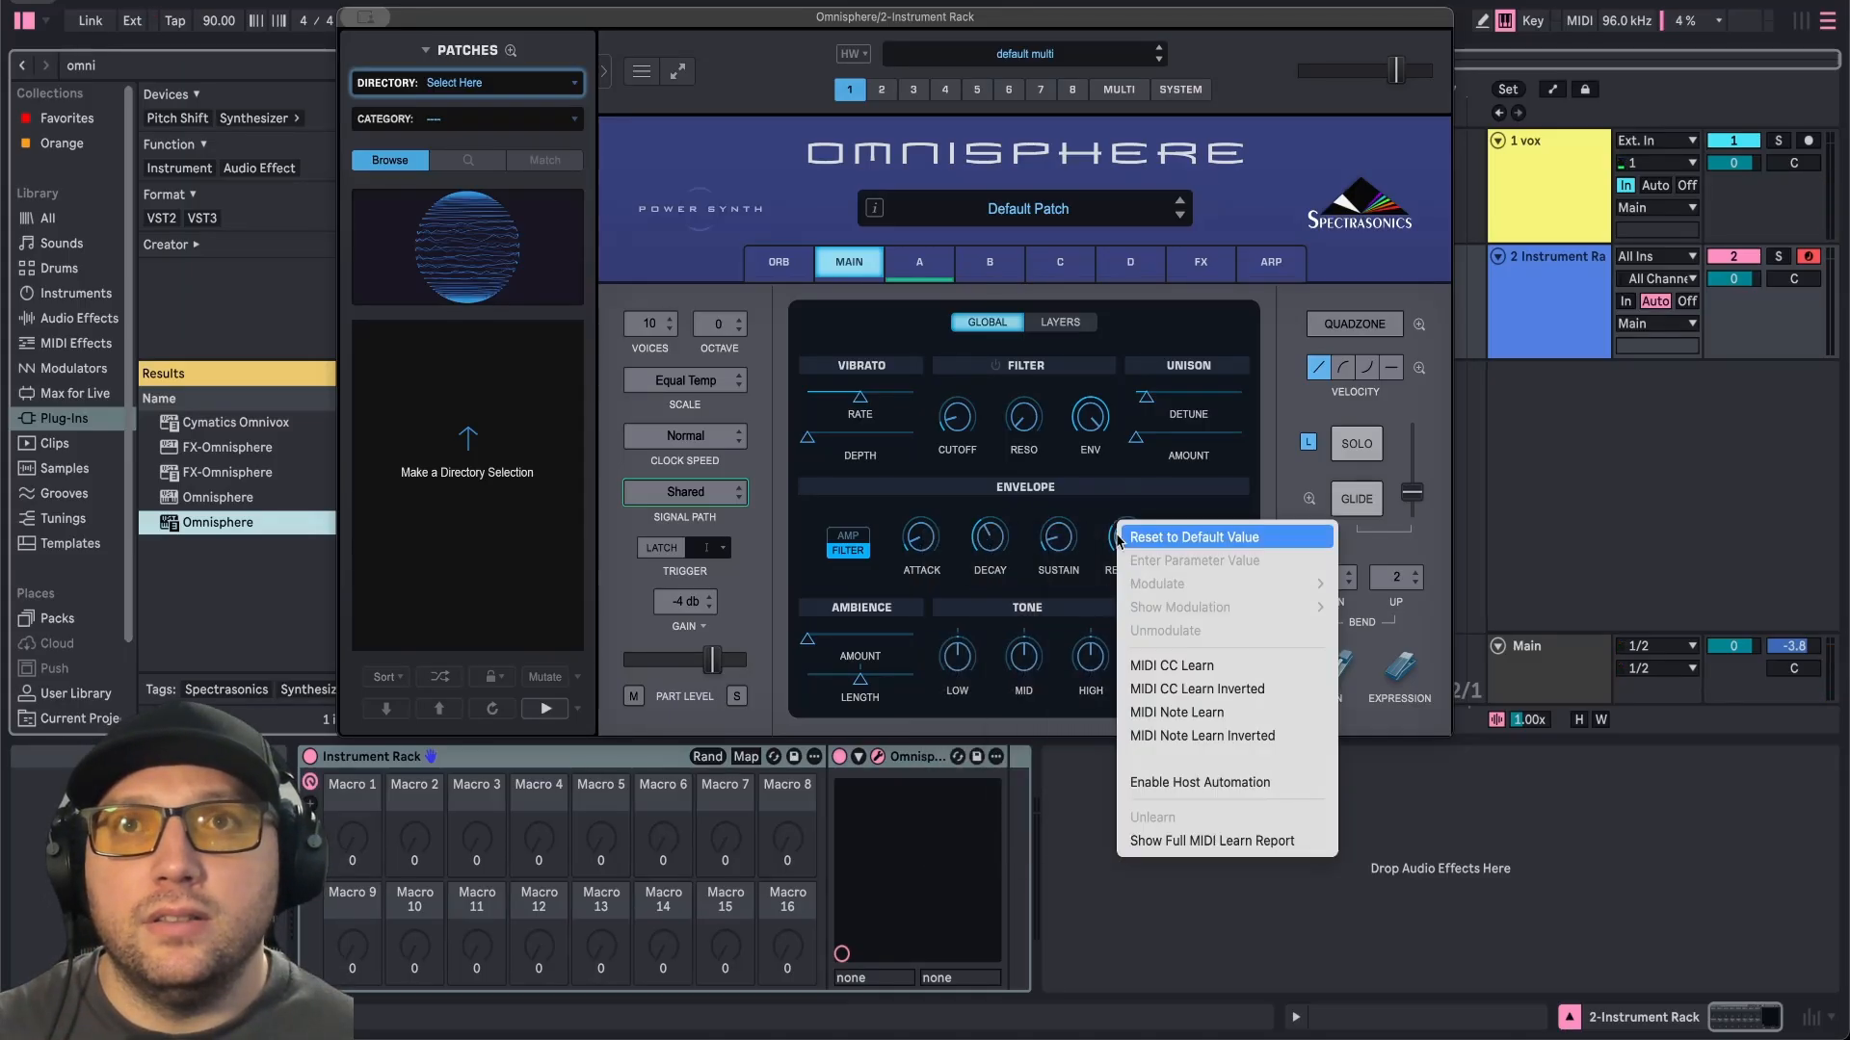
click(1180, 784)
right_click(1241, 531)
click(1277, 788)
right_click(1135, 438)
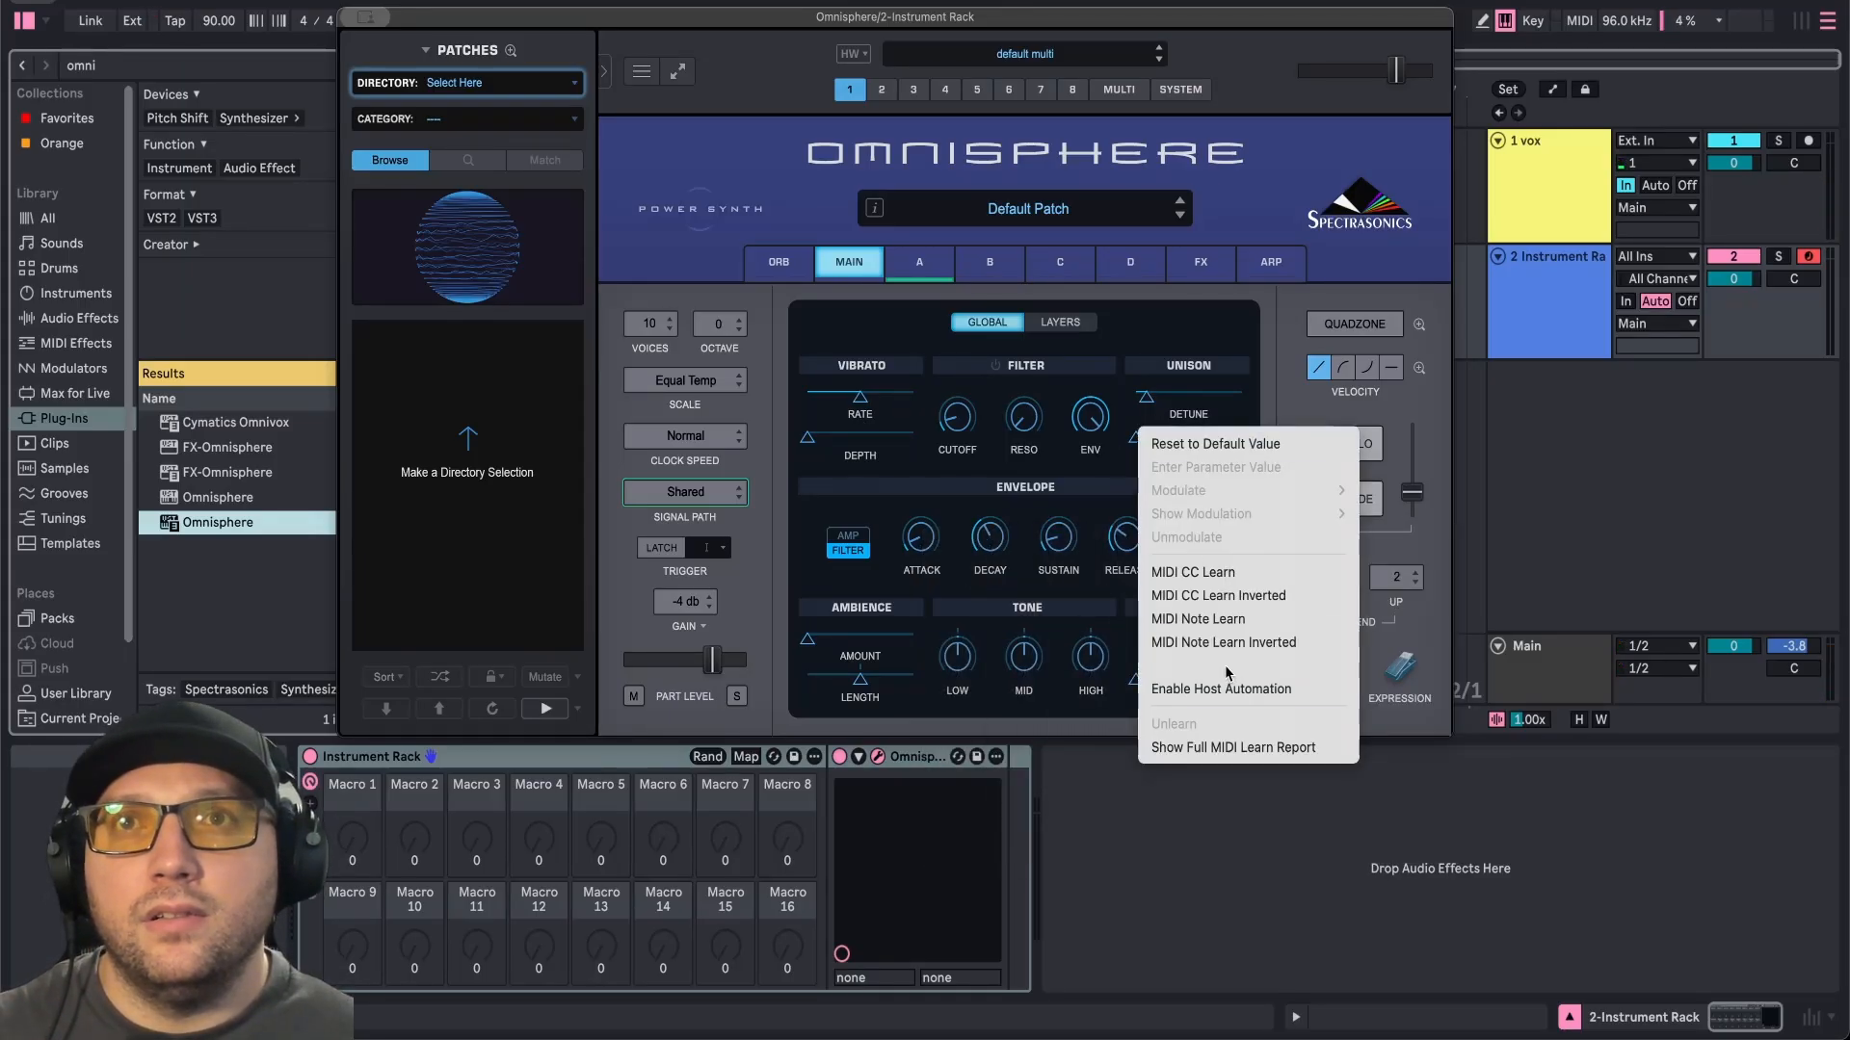
click(1337, 684)
Enable host automation on unison detune and vibrato depth, and lower the vibrato rate slider.
right_click(1136, 437)
right_click(1146, 397)
click(1211, 645)
right_click(806, 437)
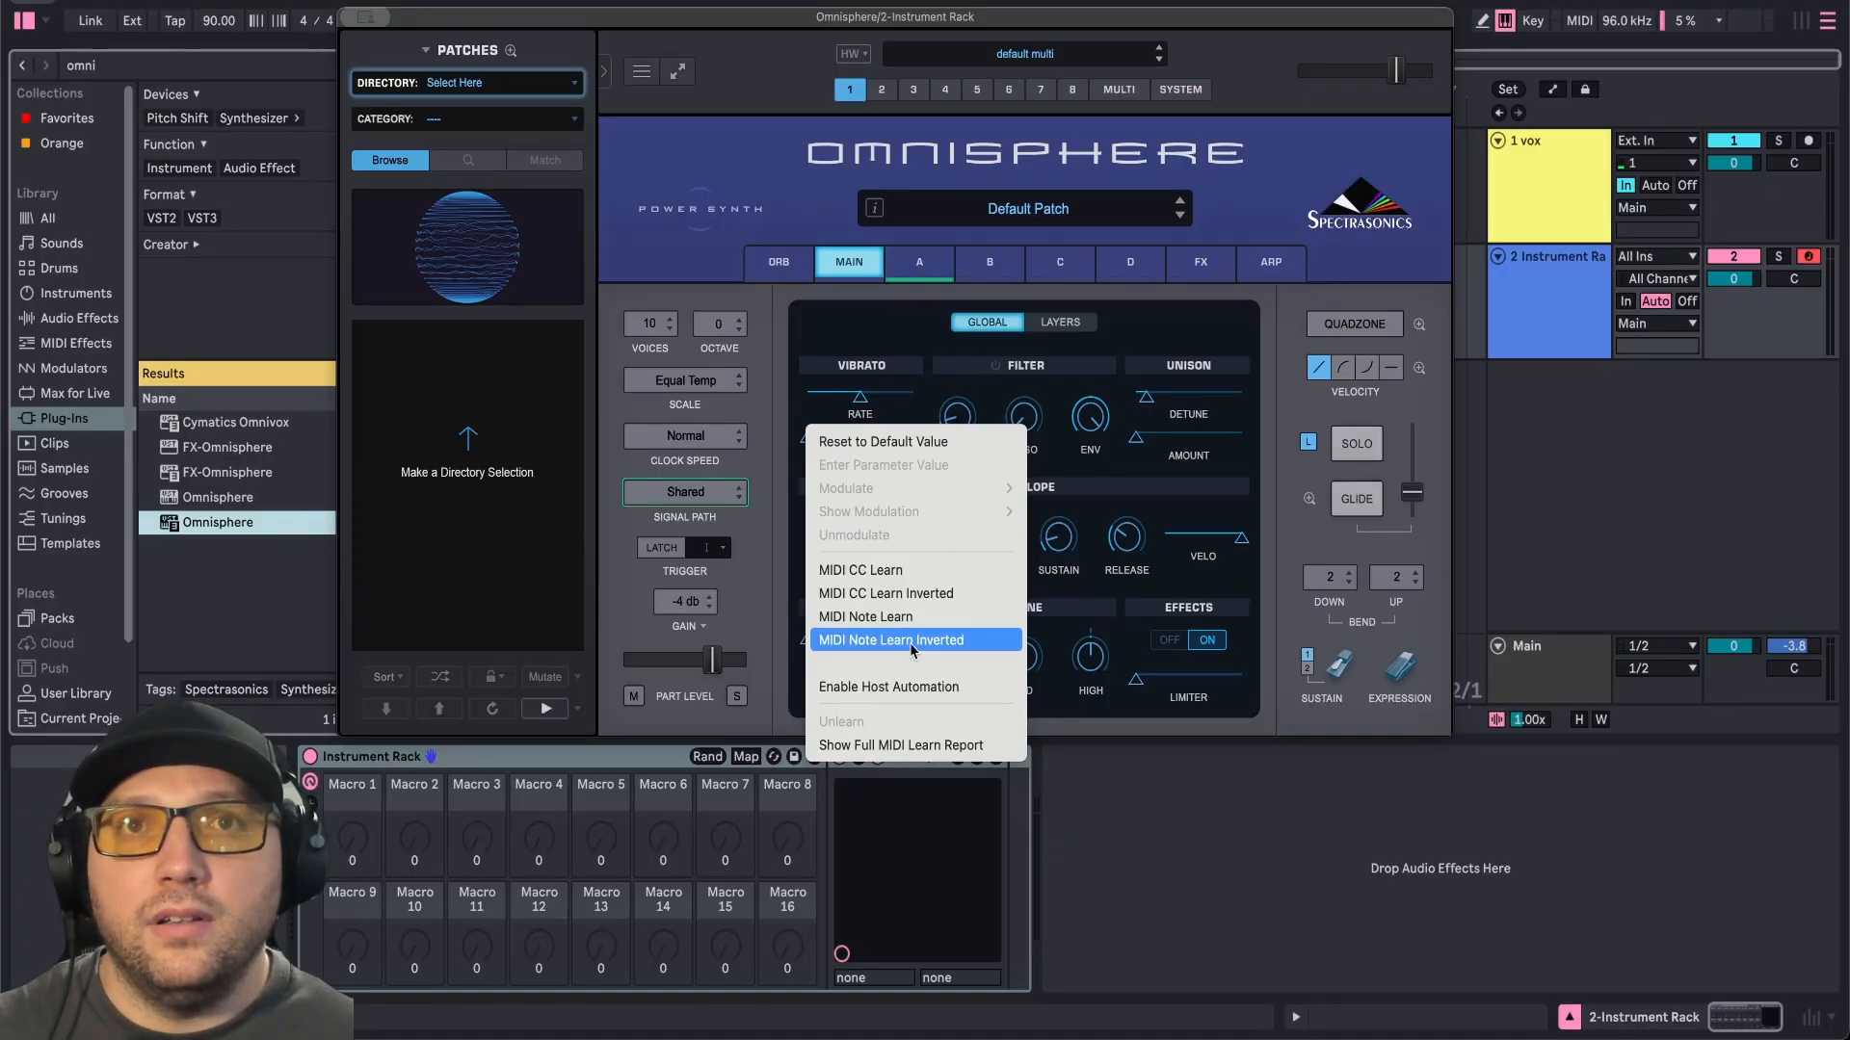
click(886, 687)
drag(859, 406, 808, 406)
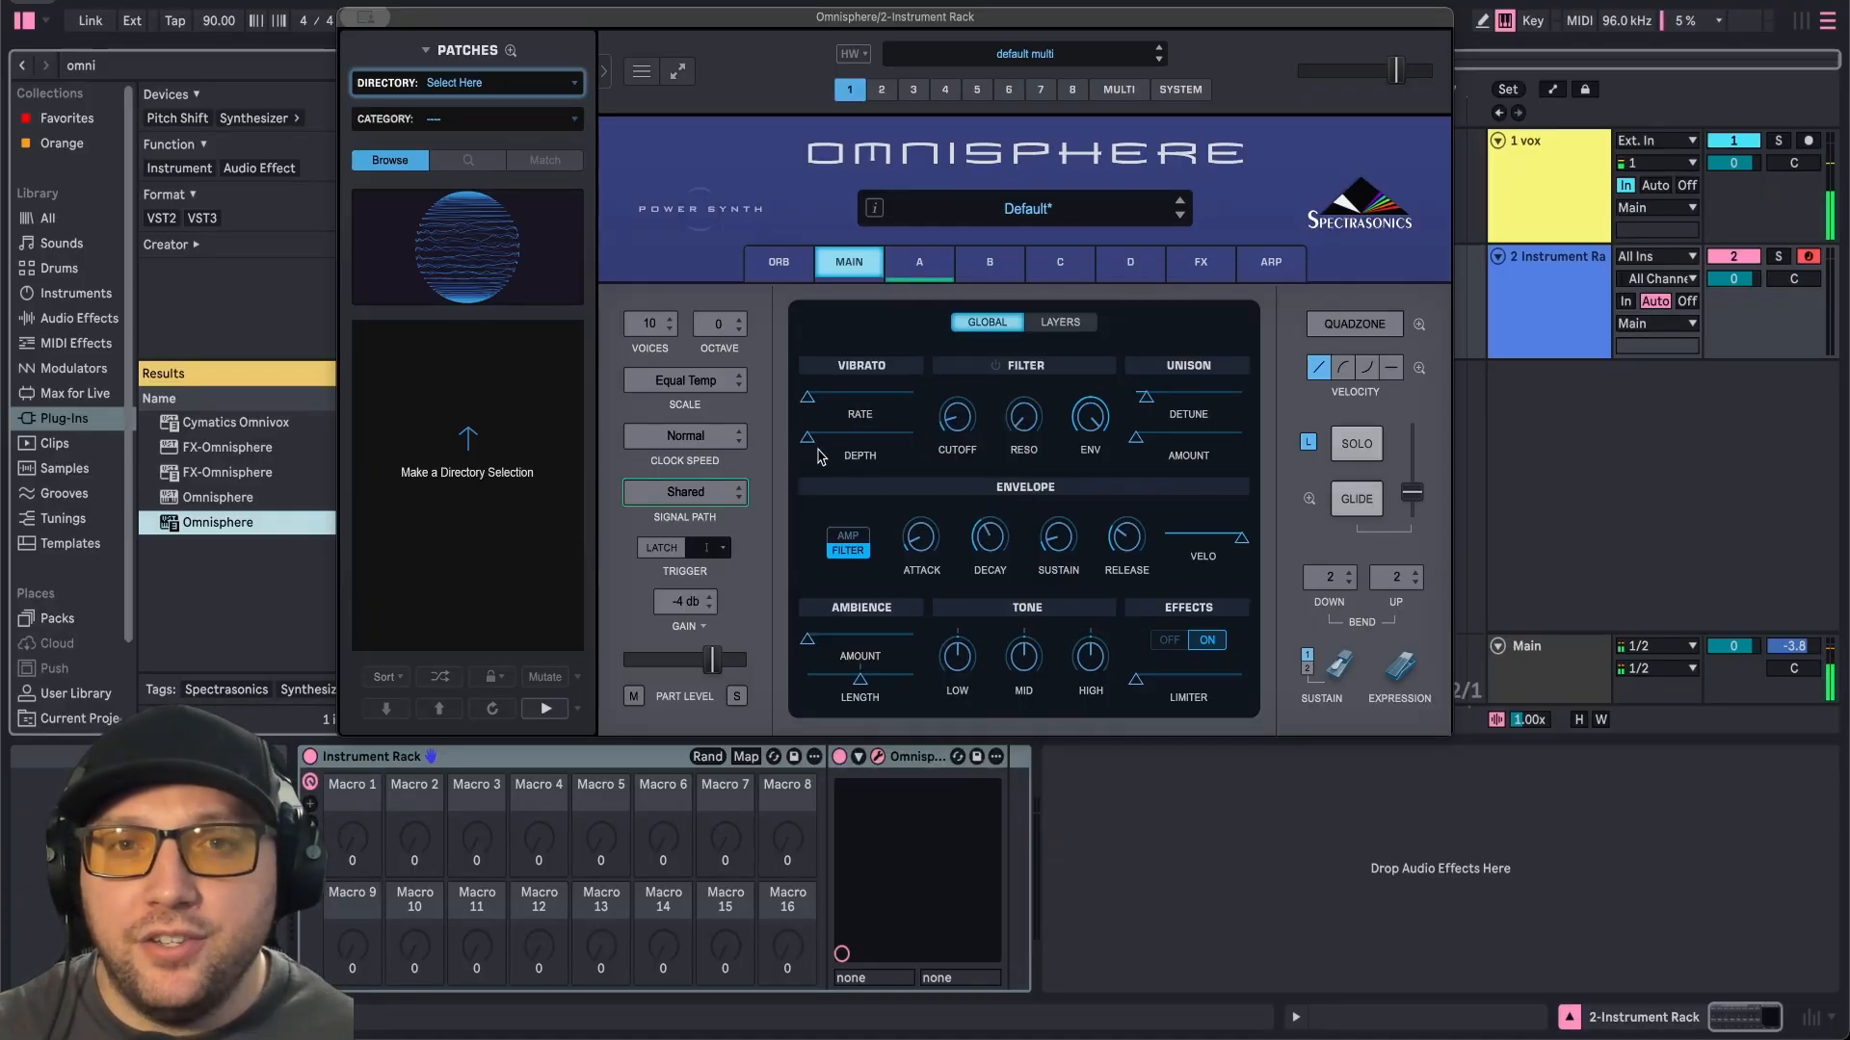
Unfold the Omnisphere device and turn on its Configure mode.
click(918, 757)
click(861, 760)
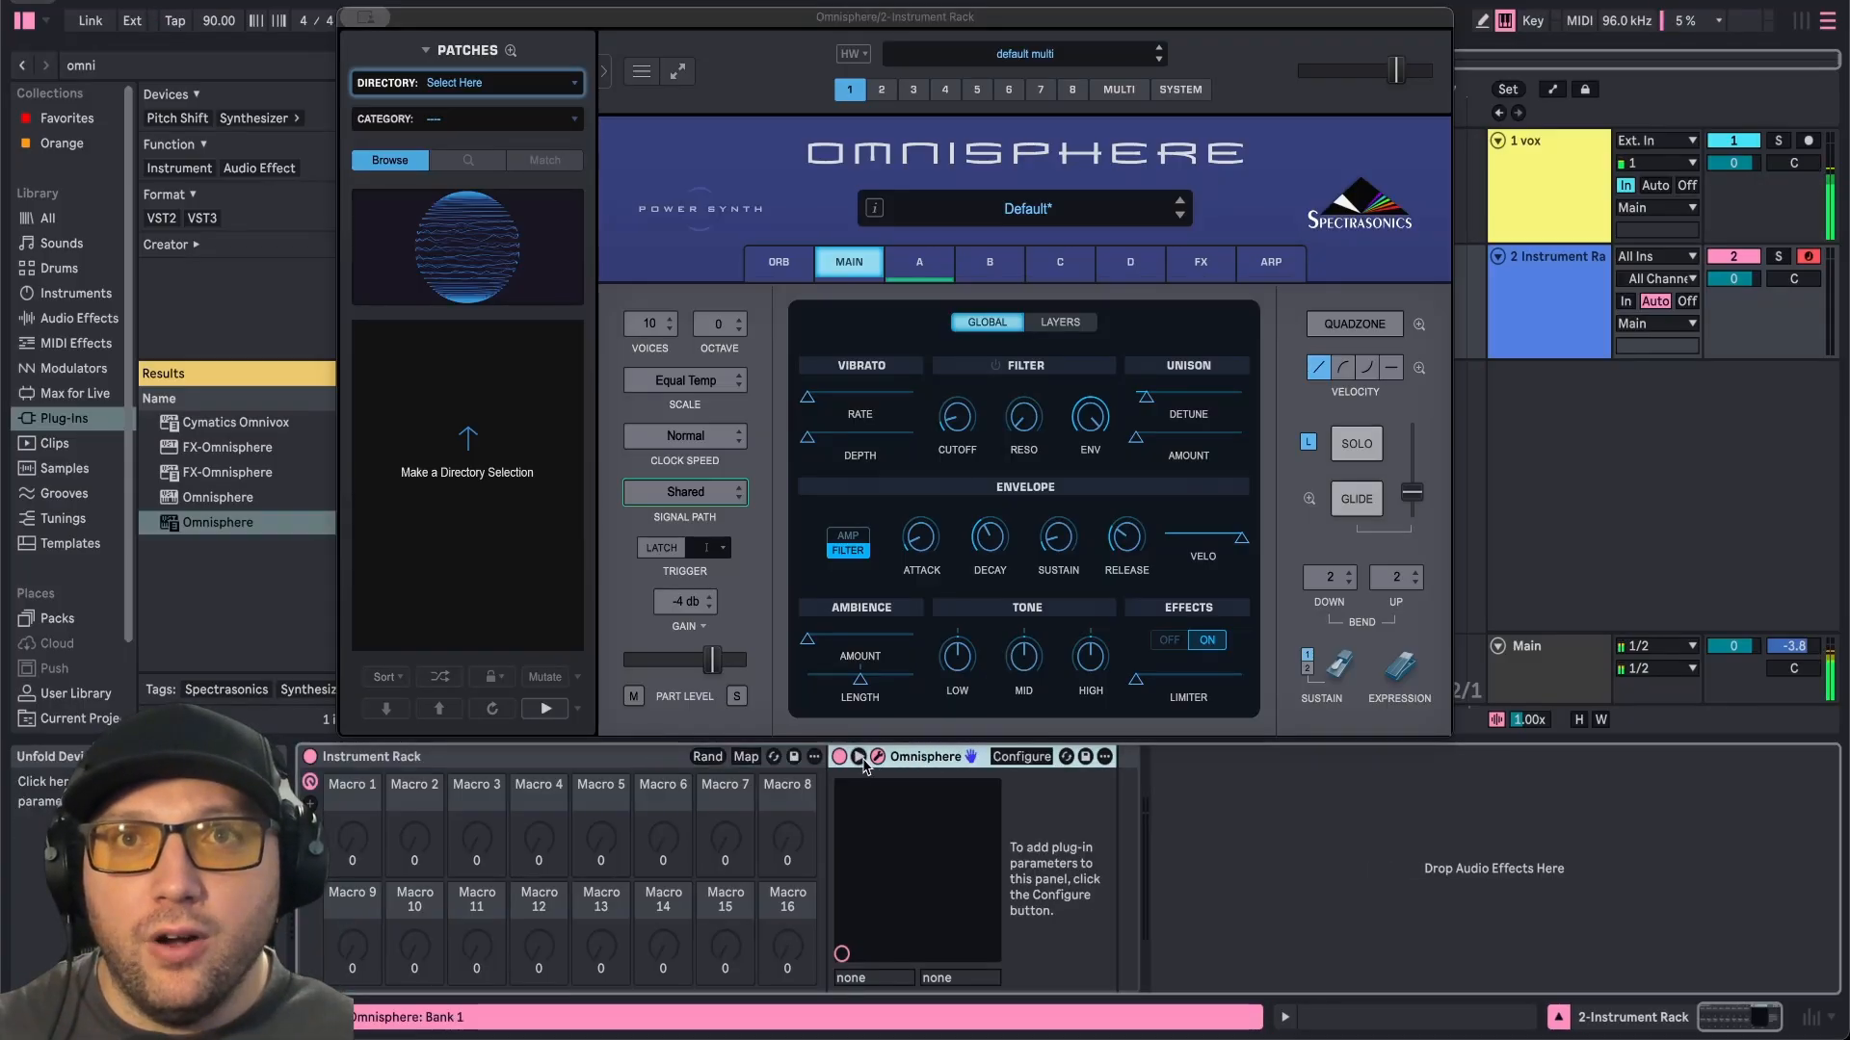
click(1022, 758)
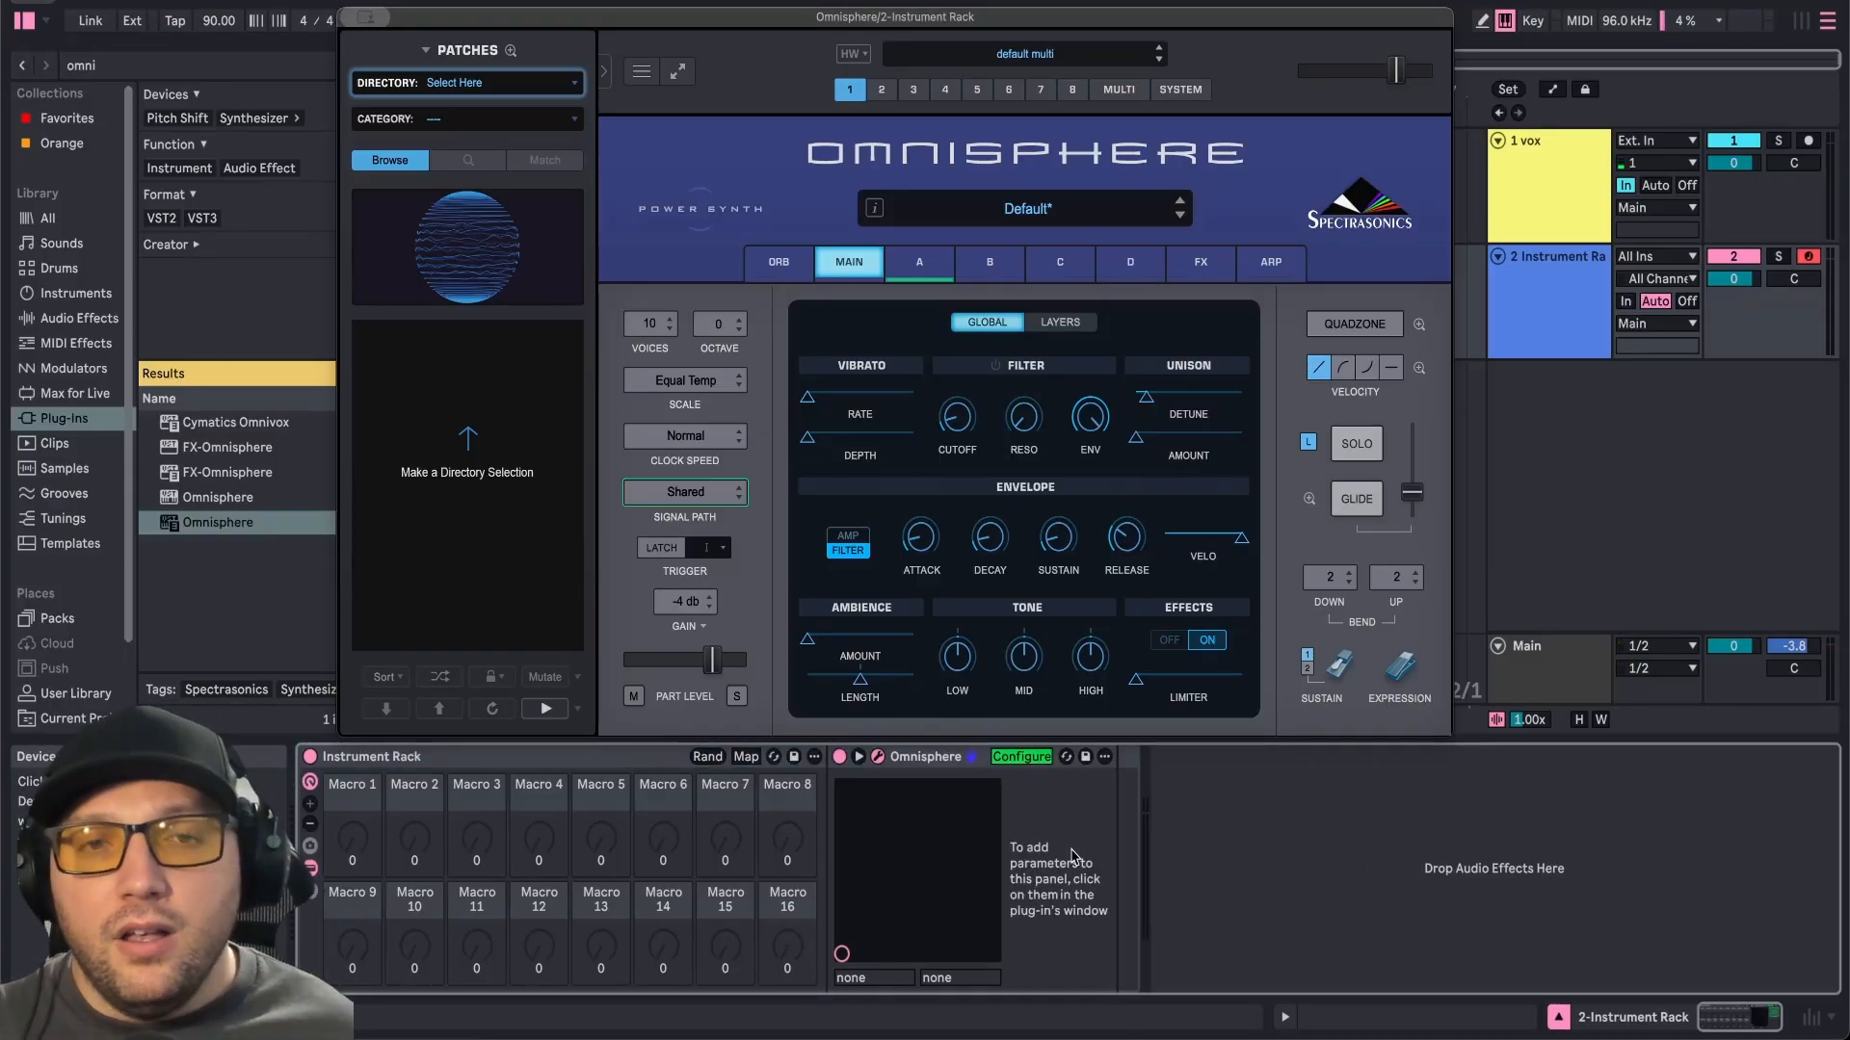
Add amp envelope attack, decay, sustain, release, filter cutoff, resonance, envelope and master gain to the configured parameters.
click(849, 549)
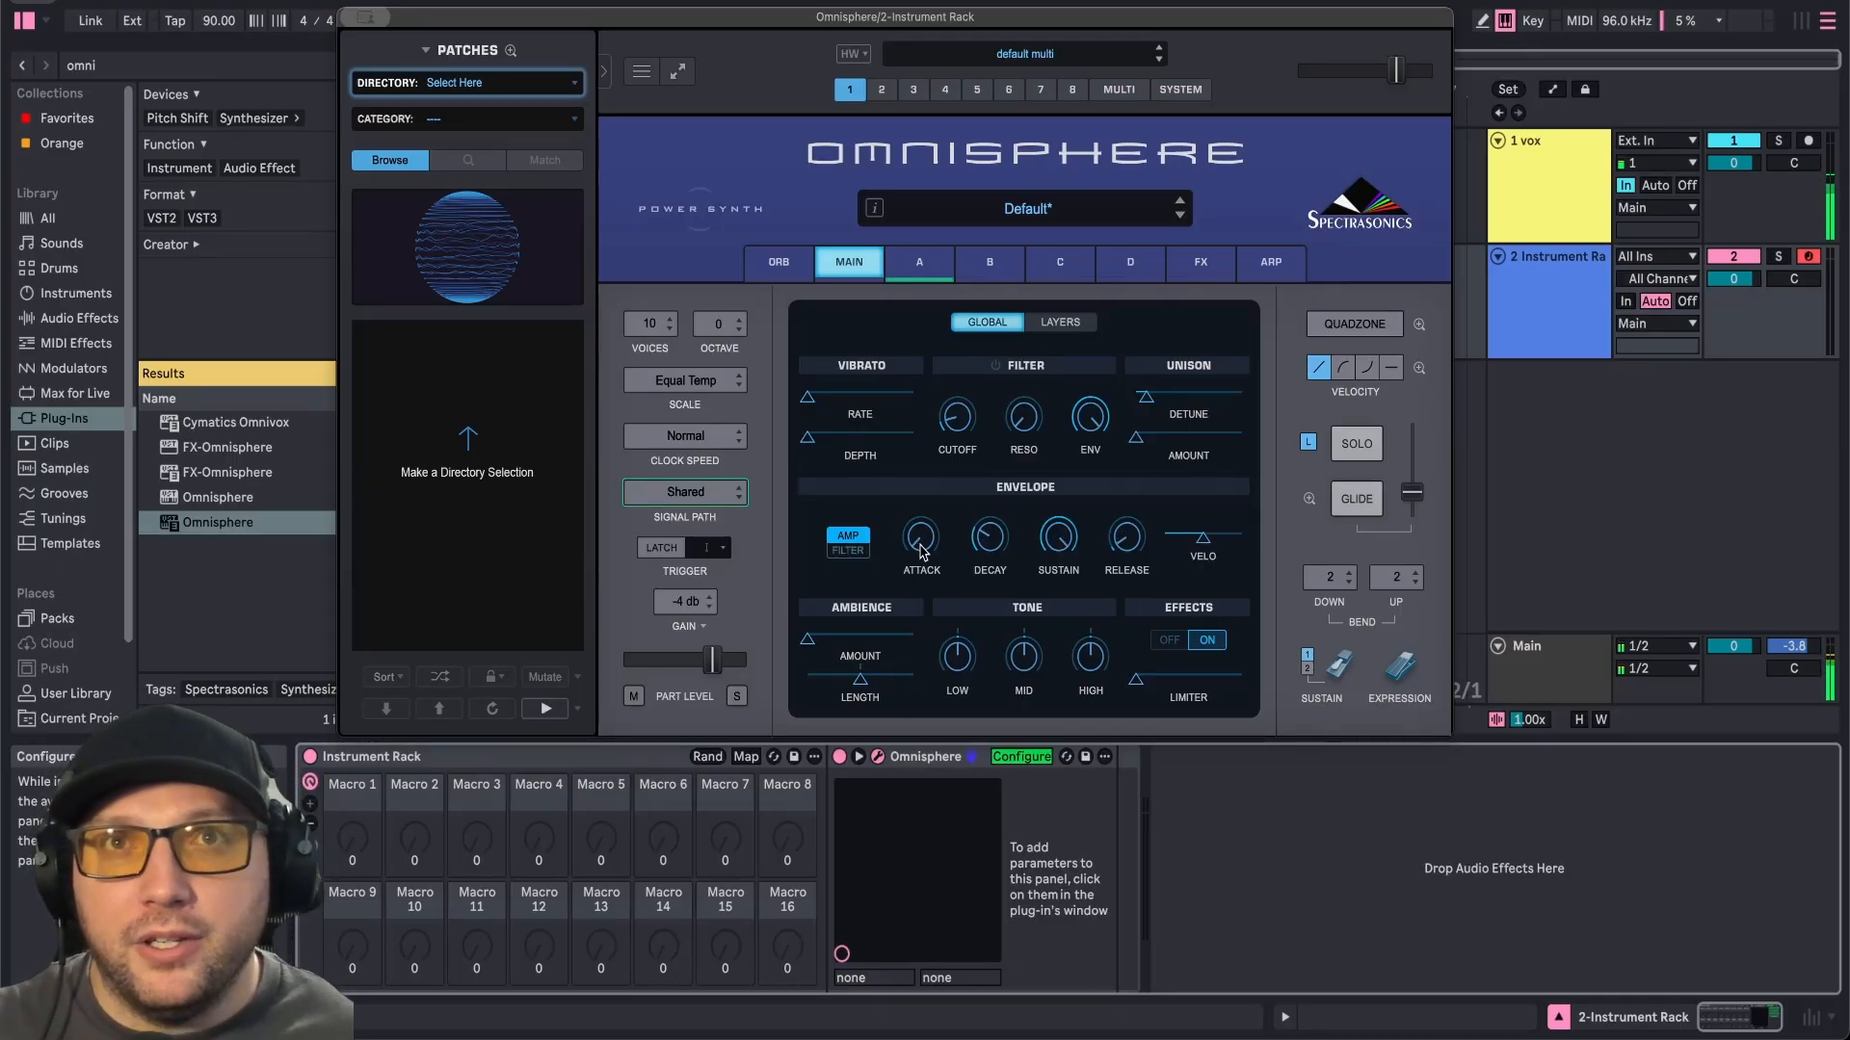
click(922, 549)
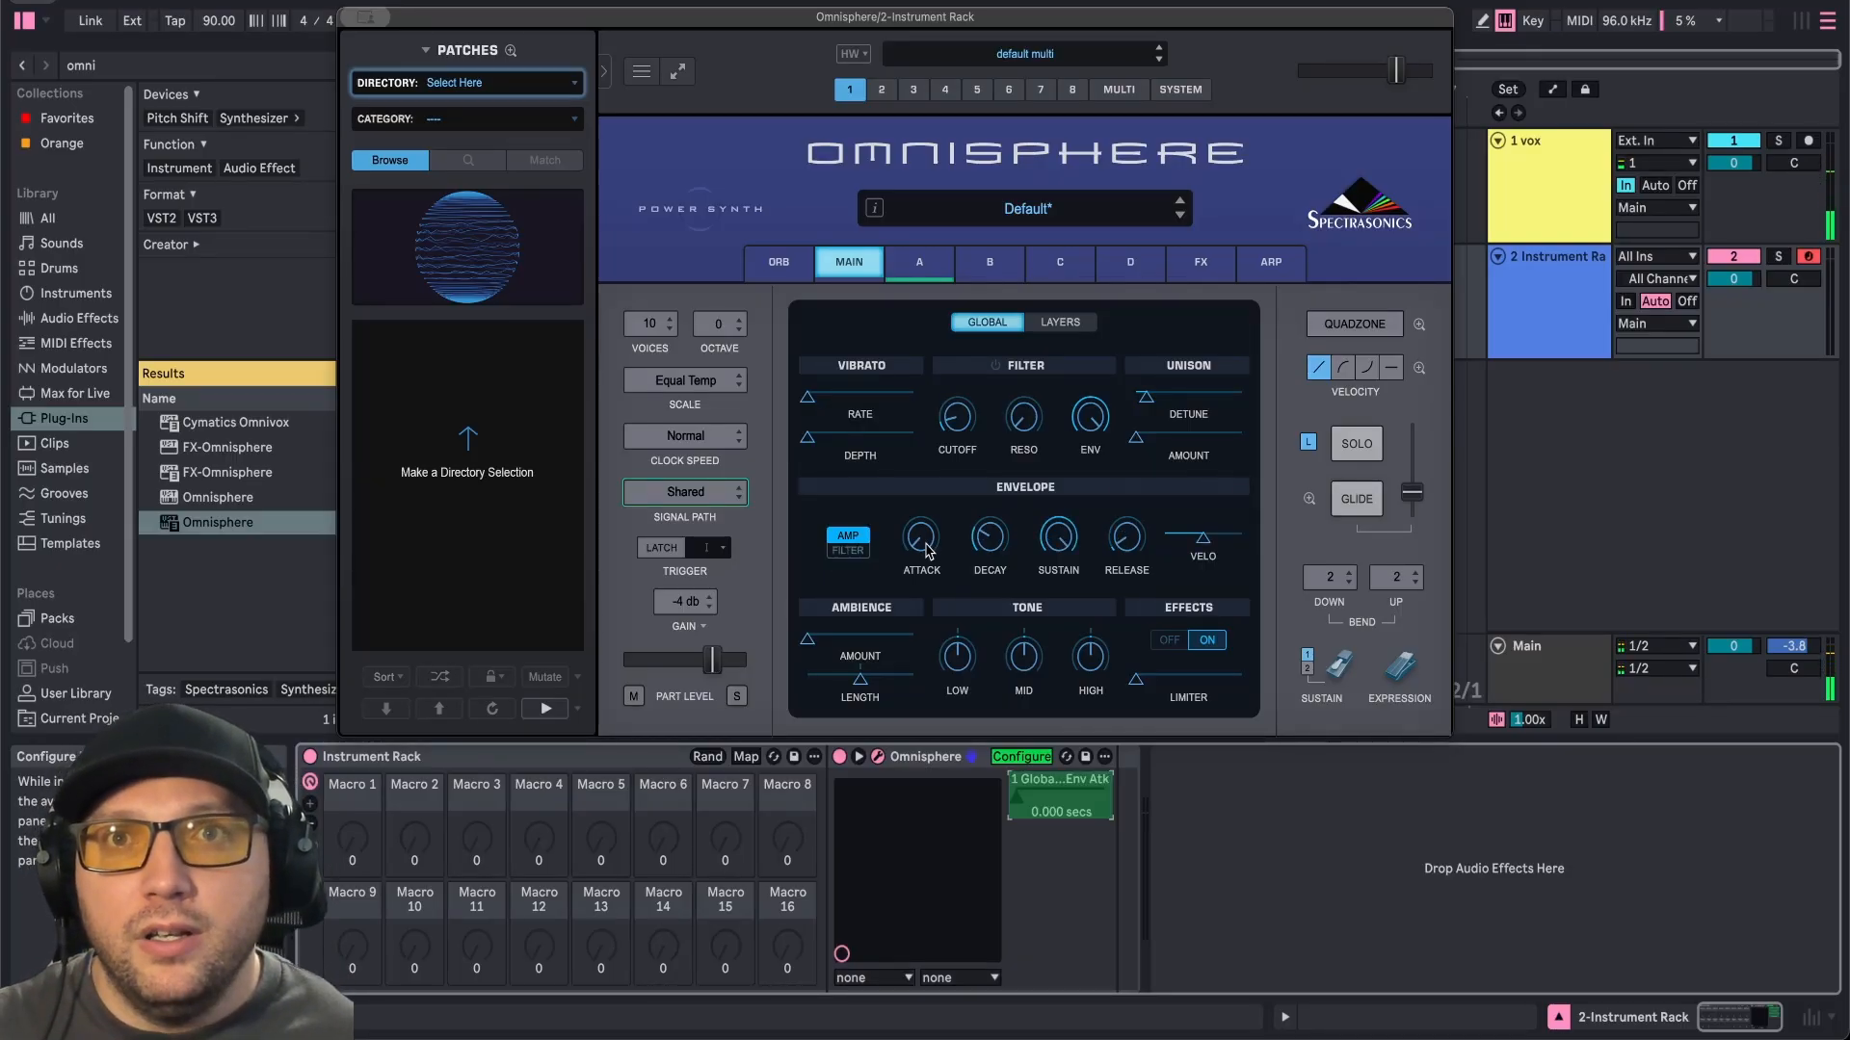
click(996, 548)
click(1049, 547)
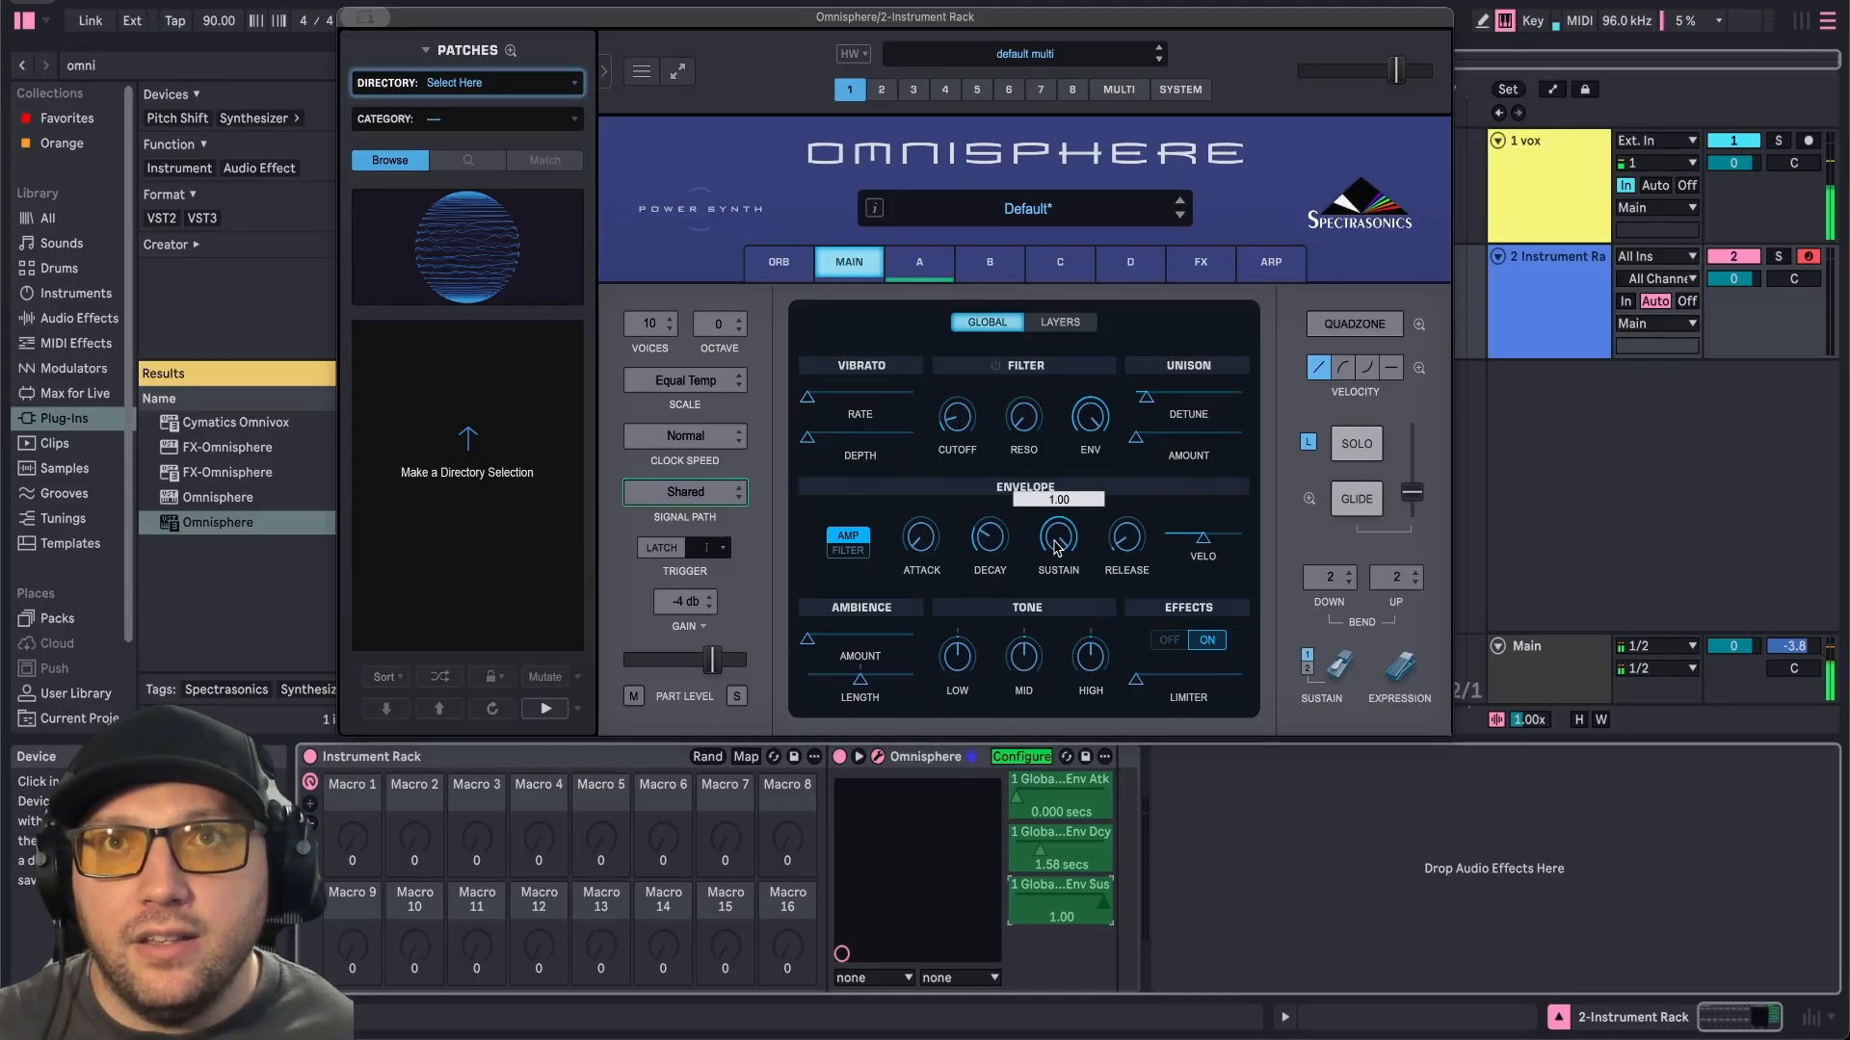
click(1124, 544)
click(958, 419)
click(1024, 419)
click(1091, 419)
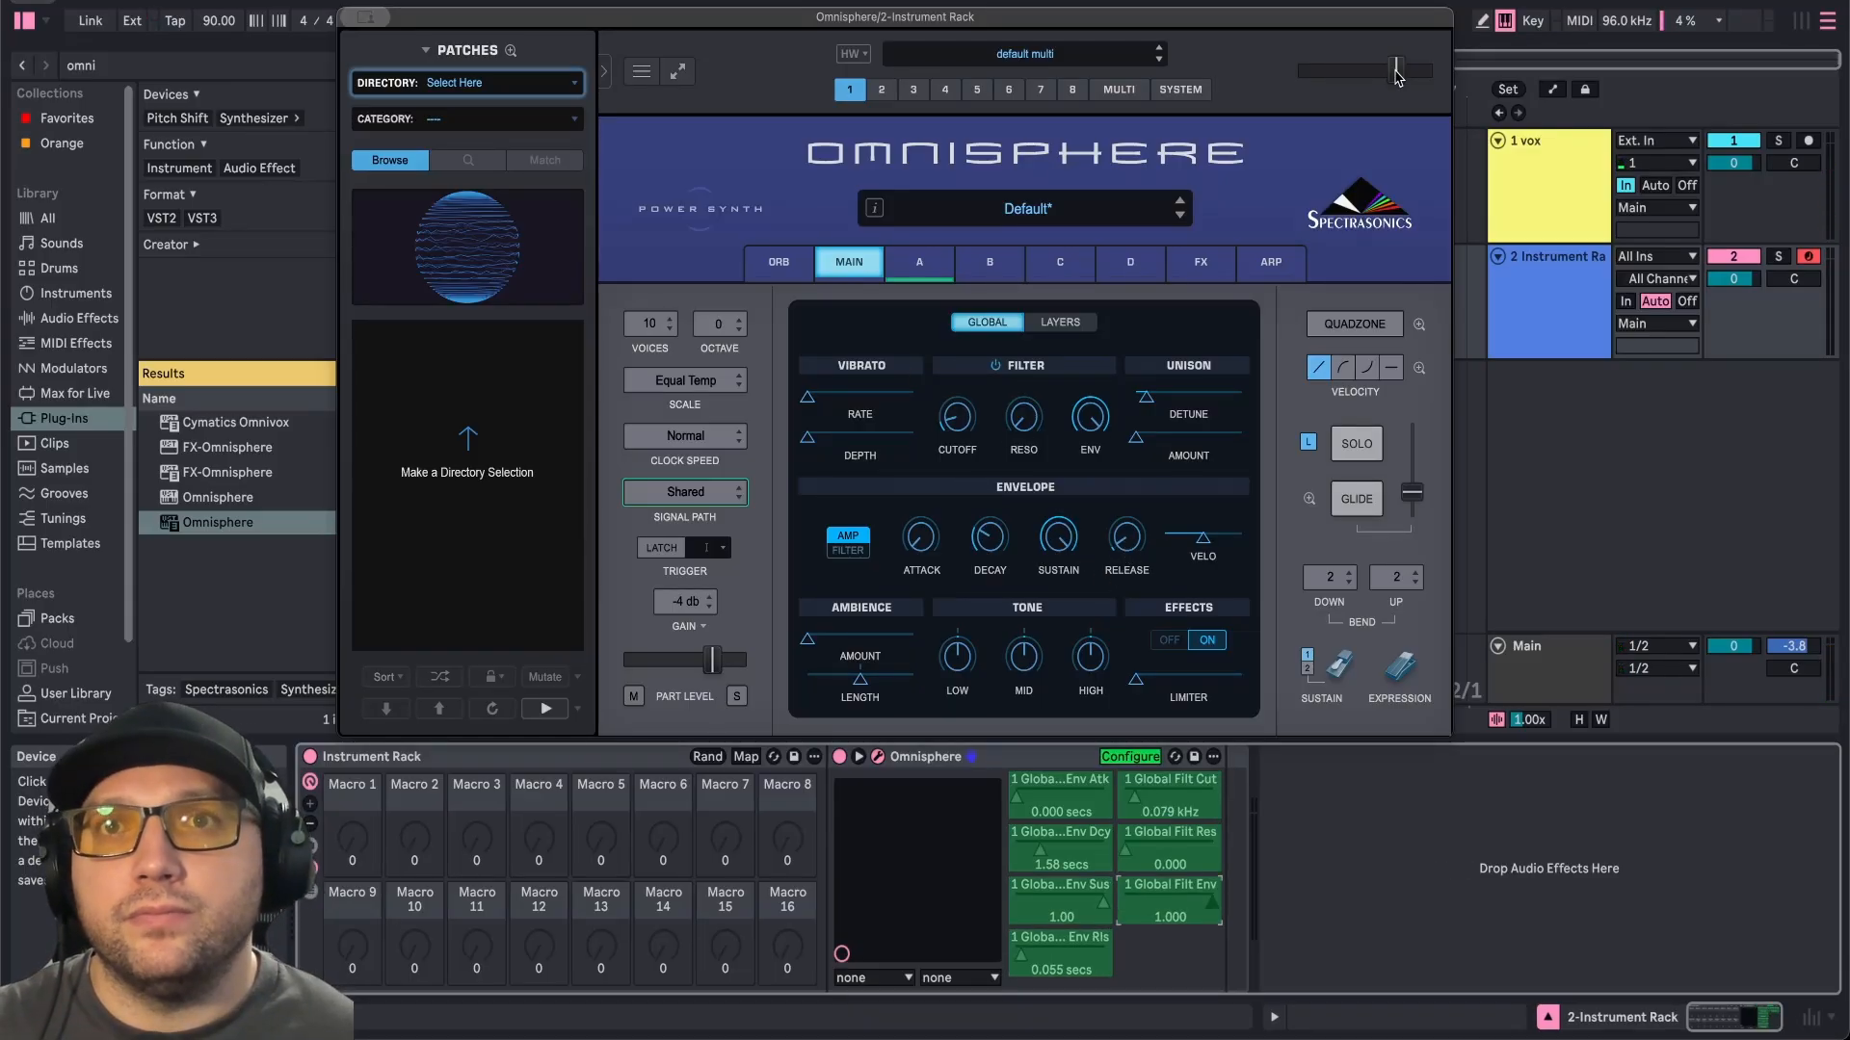
click(1396, 72)
Add the filter envelope knobs, unison amount, detune and vibrato depth parameters, then leave Configure mode.
click(847, 551)
click(921, 541)
click(990, 540)
click(1135, 437)
click(1146, 397)
click(807, 438)
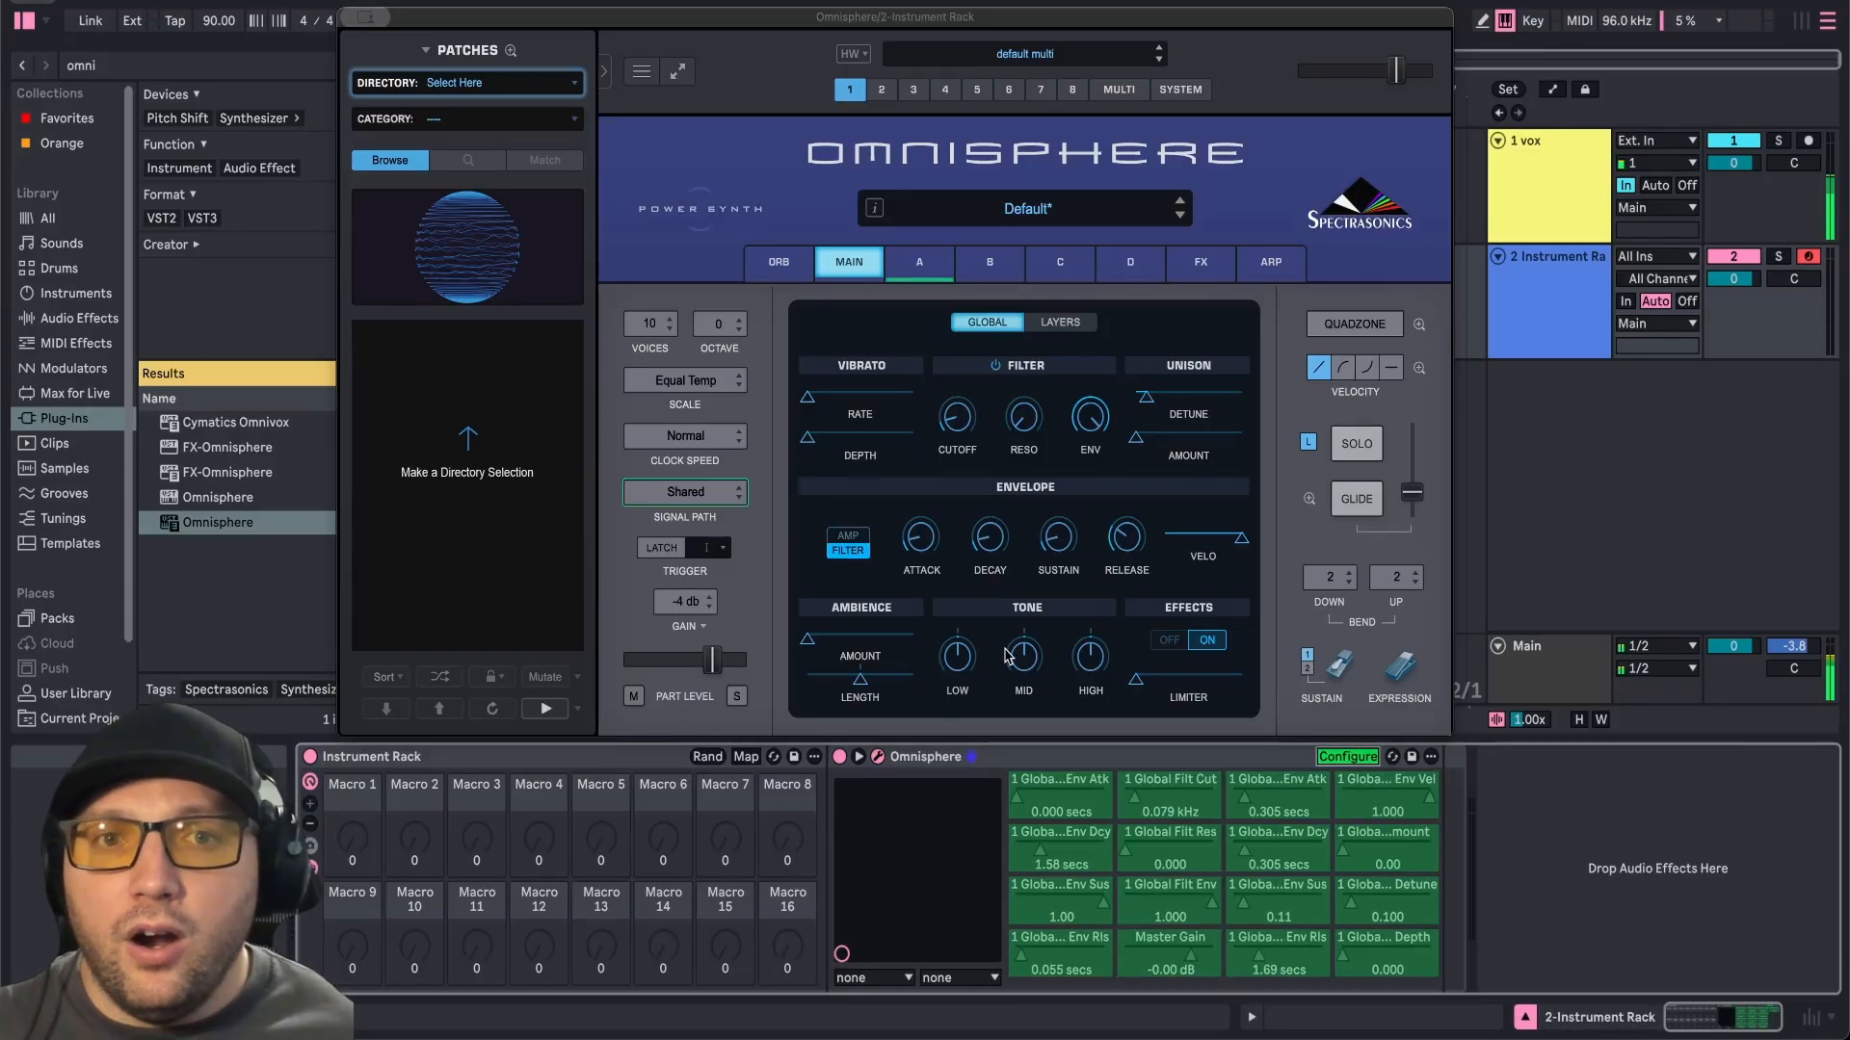
click(1349, 757)
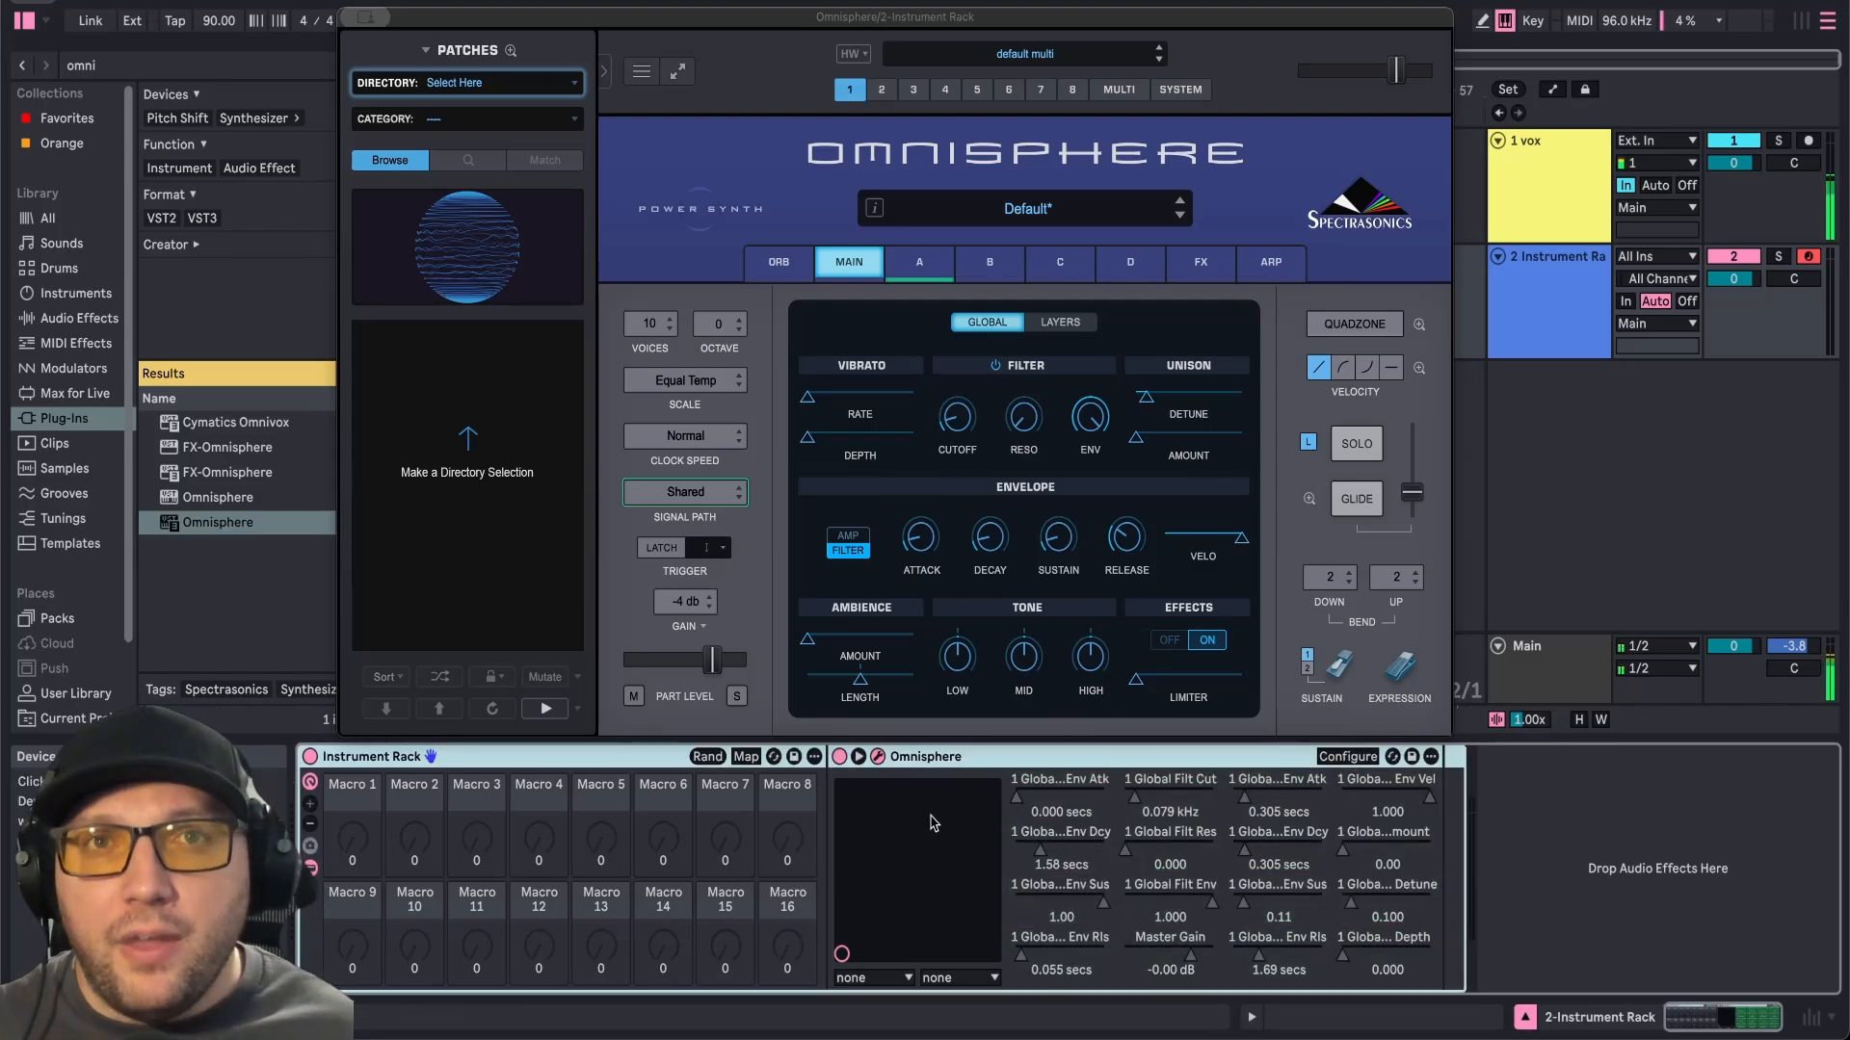
Map each configured Omnisphere parameter to one of the sixteen rack macros in Map mode.
click(744, 758)
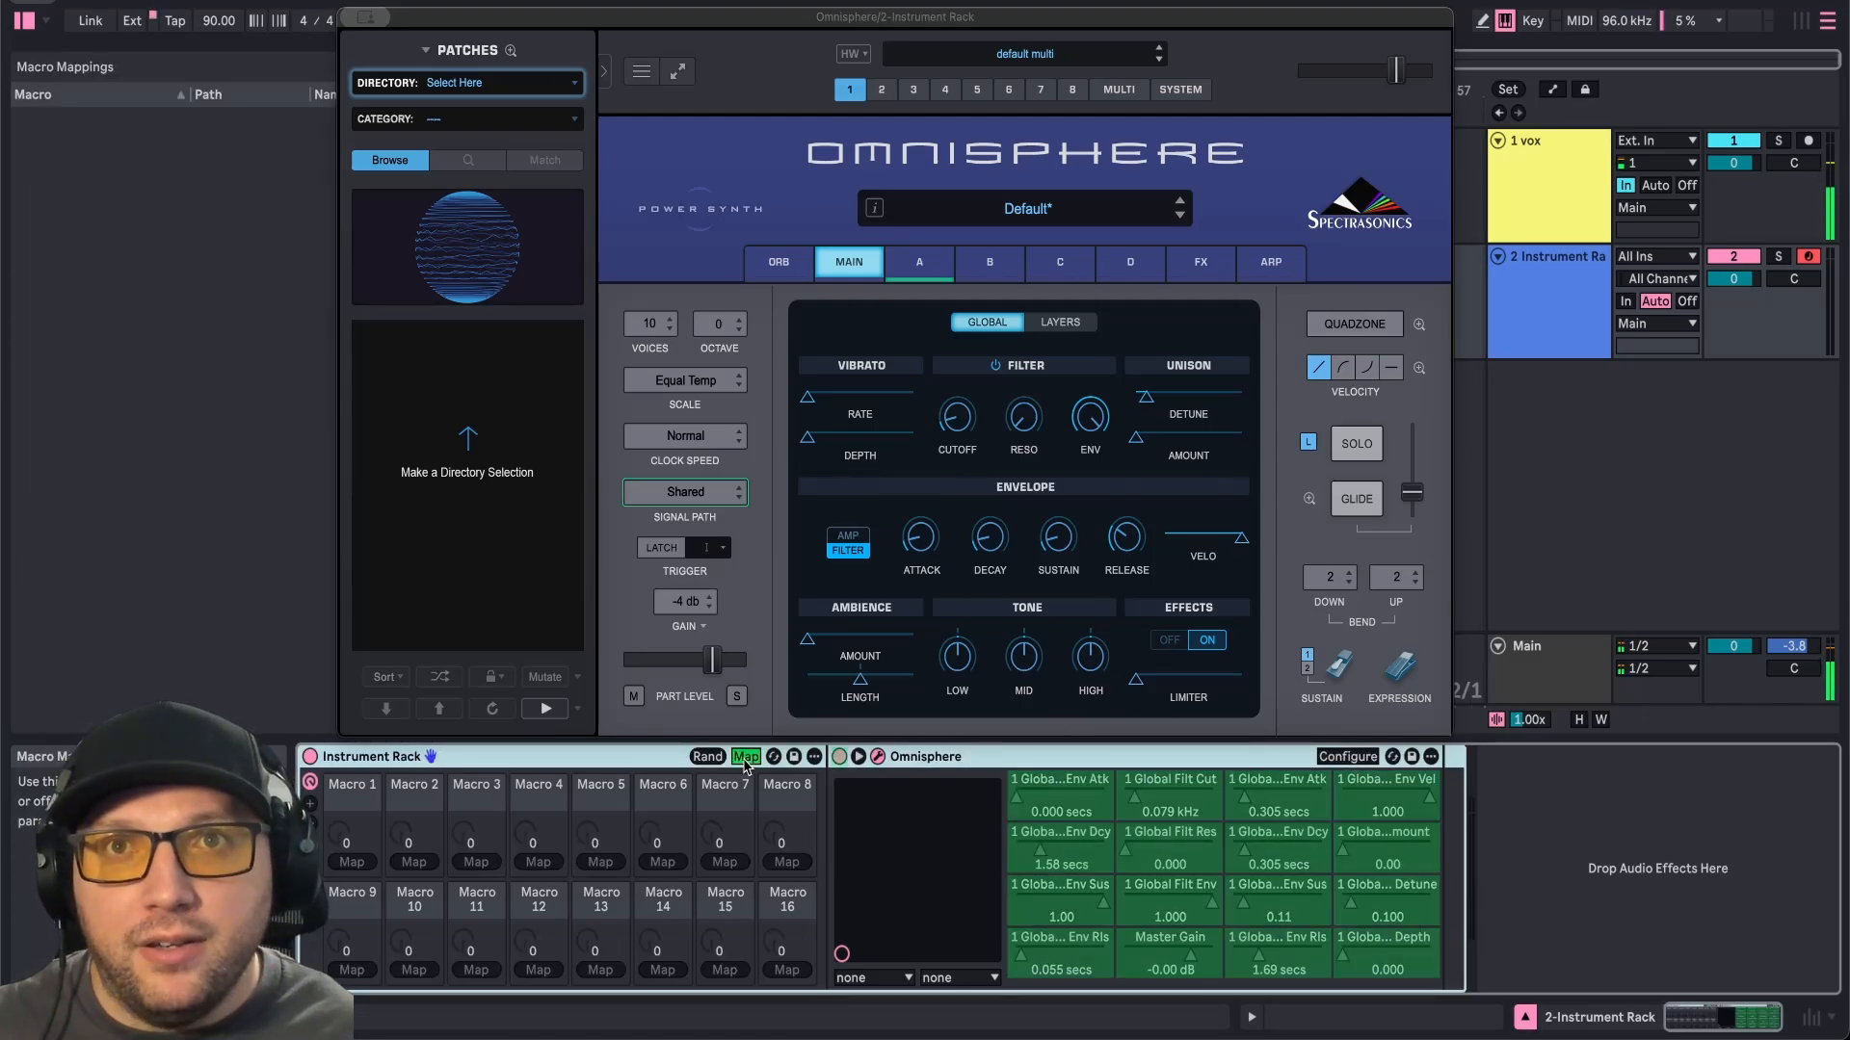
click(1063, 808)
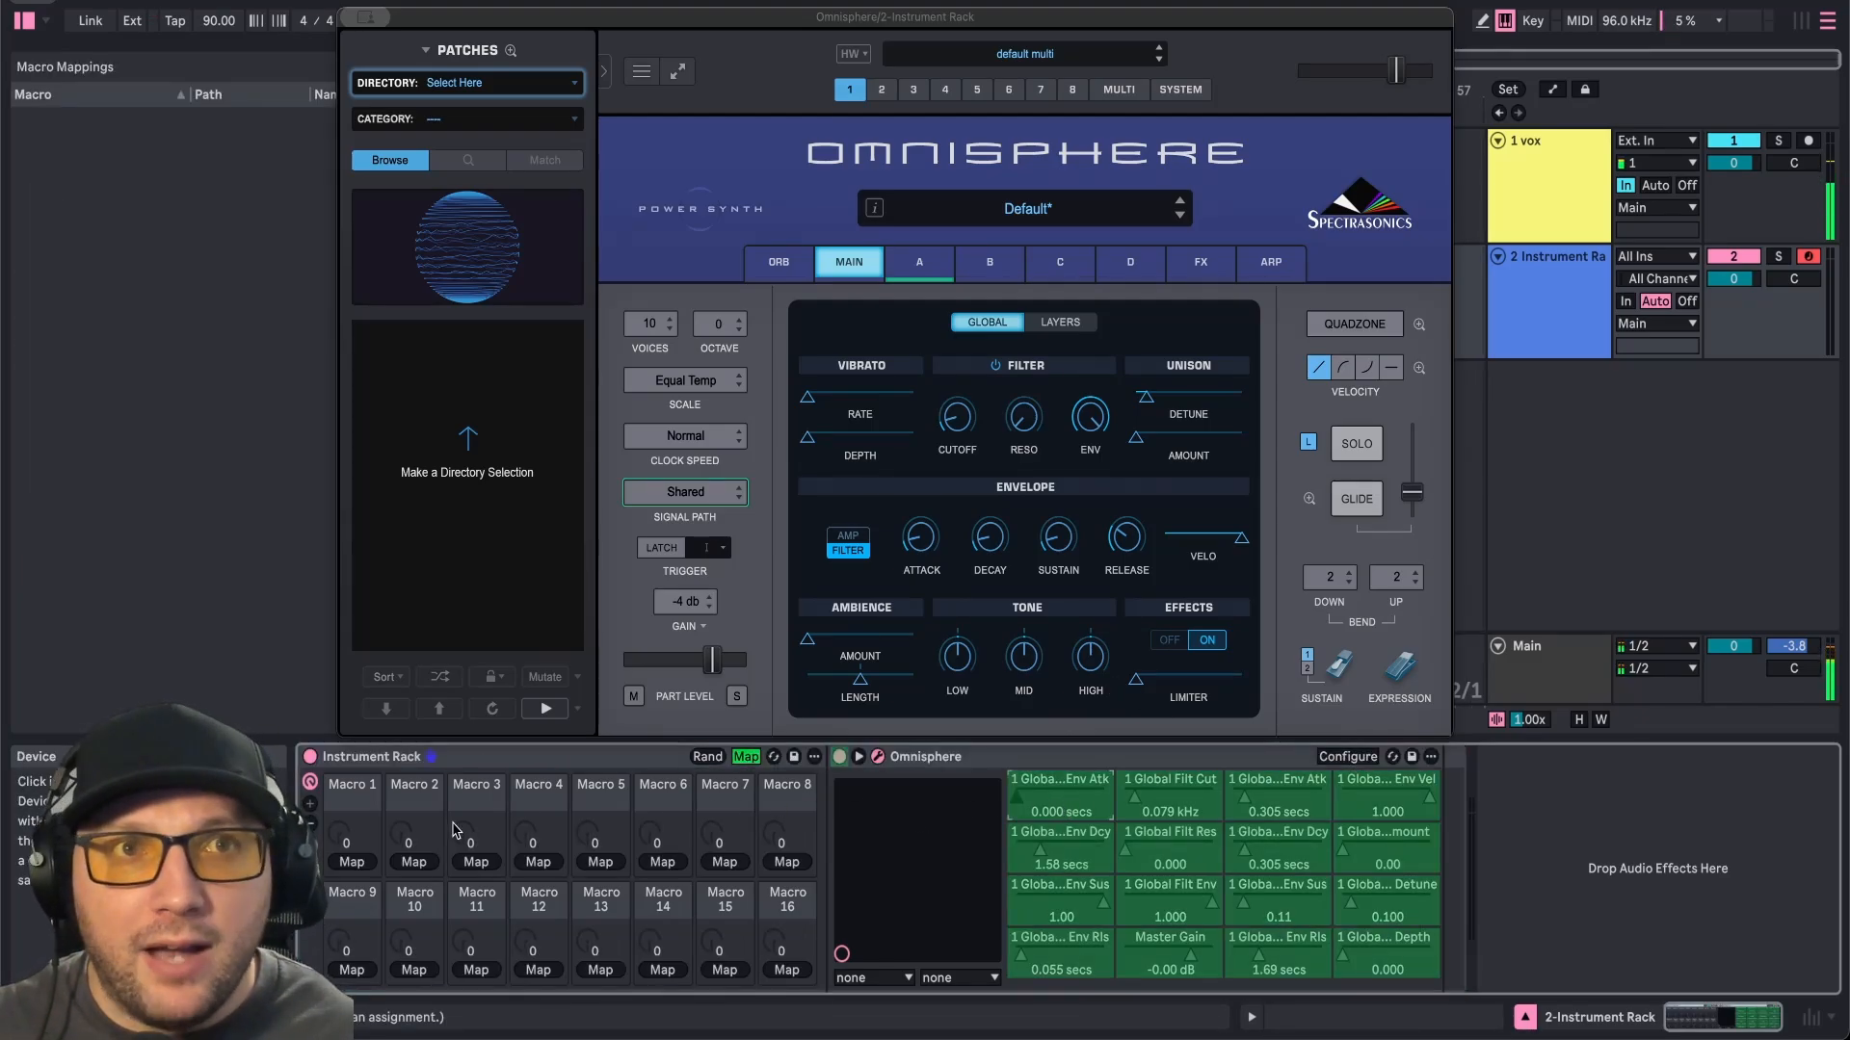
click(352, 862)
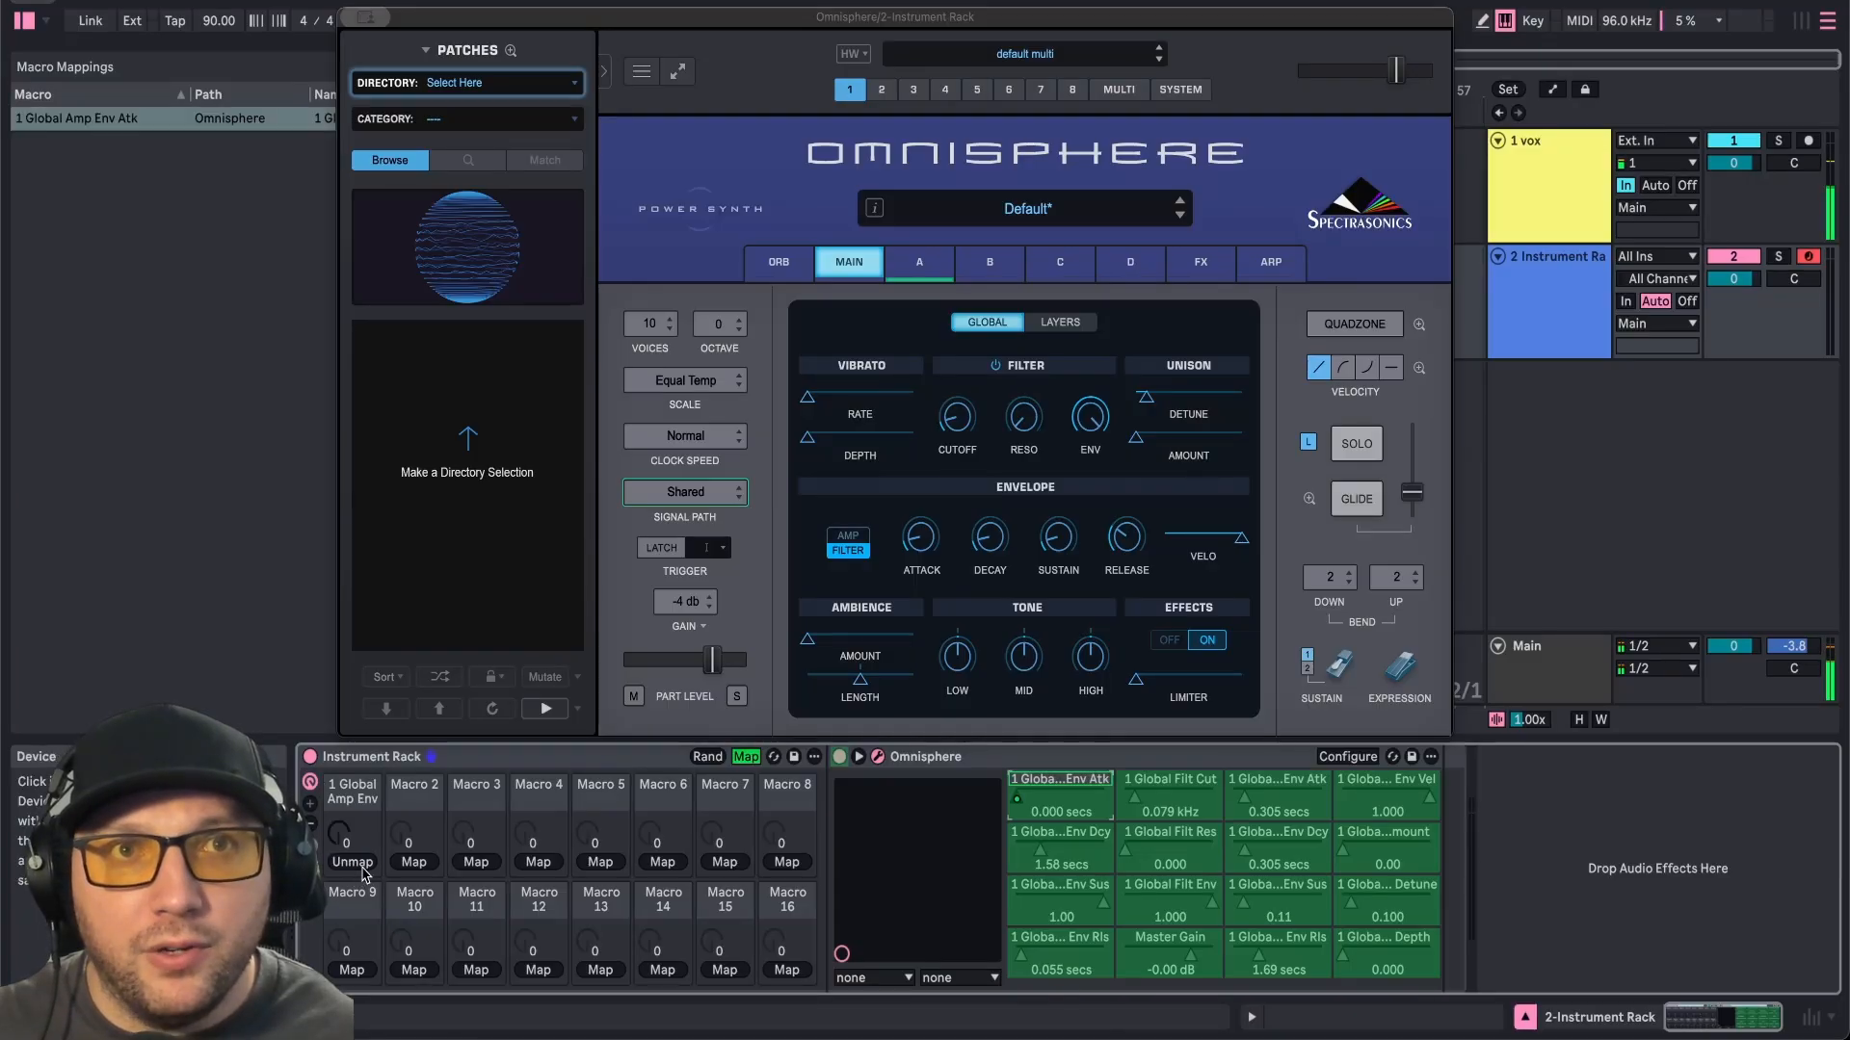
click(416, 863)
click(1055, 904)
click(481, 866)
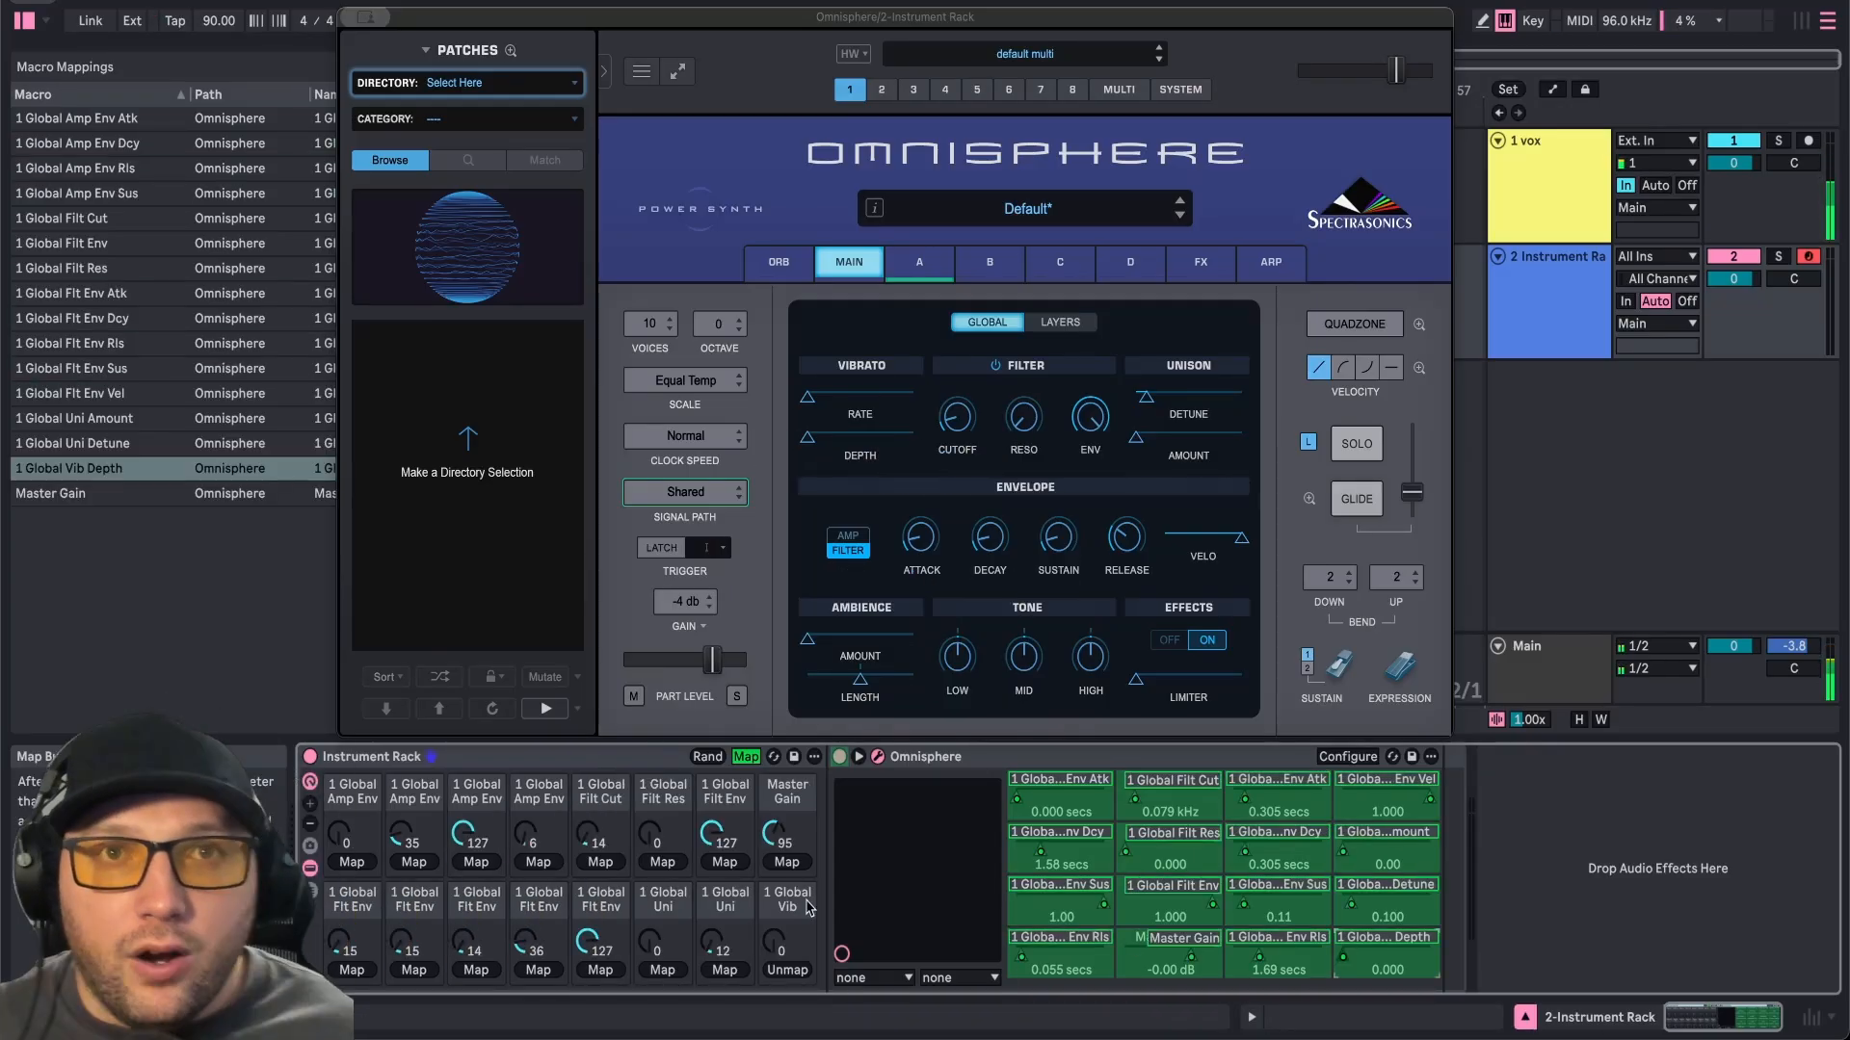
click(745, 757)
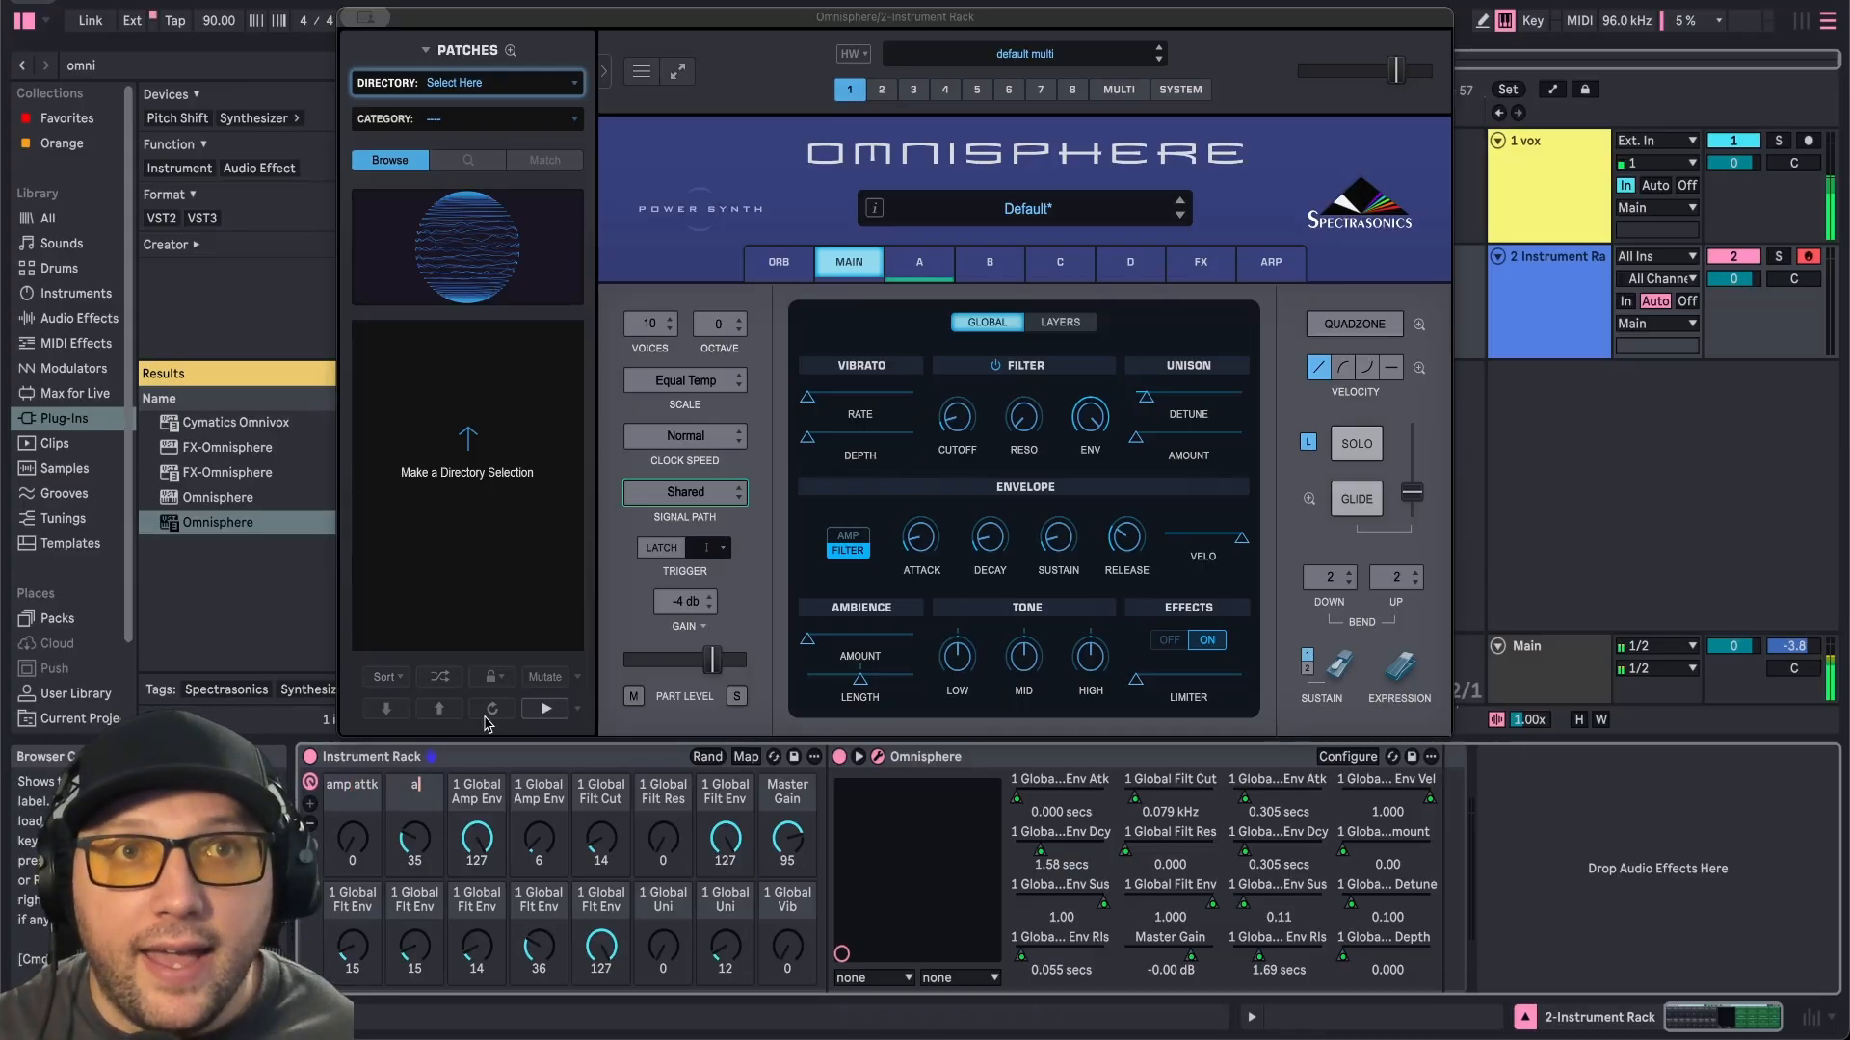
Rename the macros with short labels such as amp attk, amp decay, filt cut, volume, env attk and vibrato depth.
text(cay)
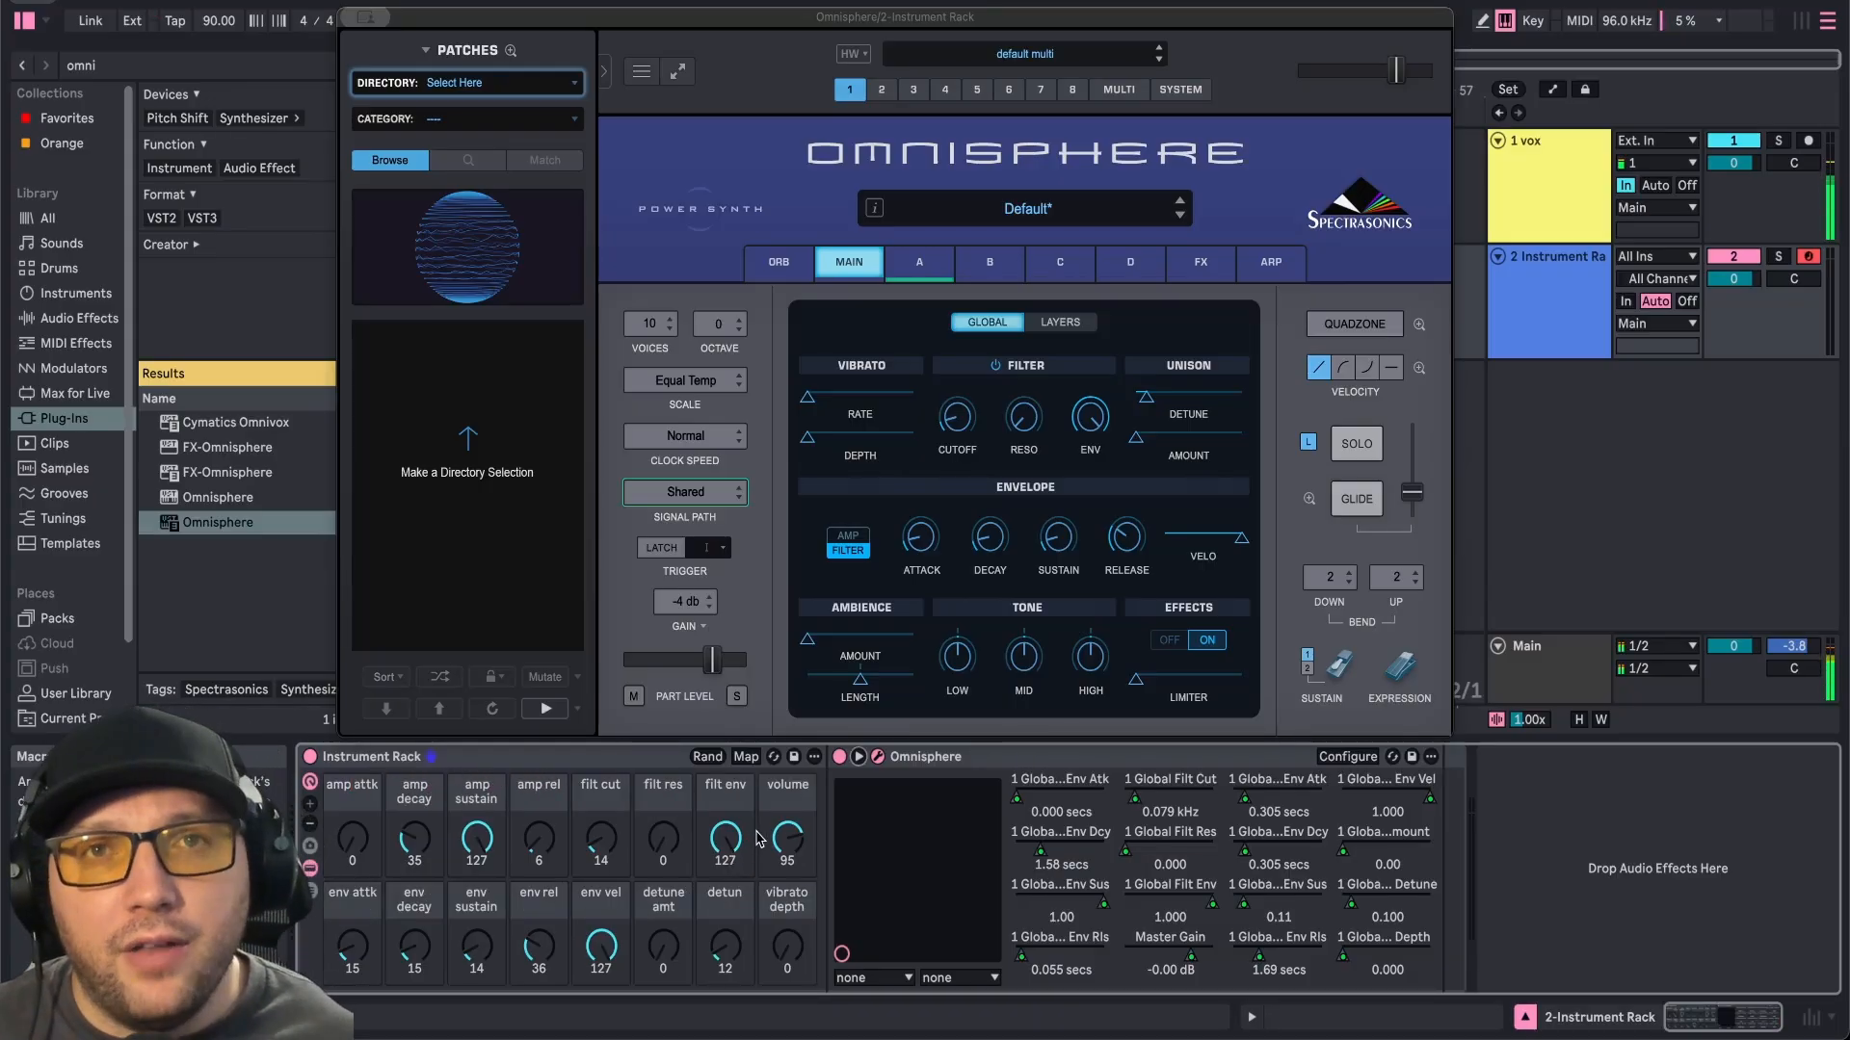
click(857, 757)
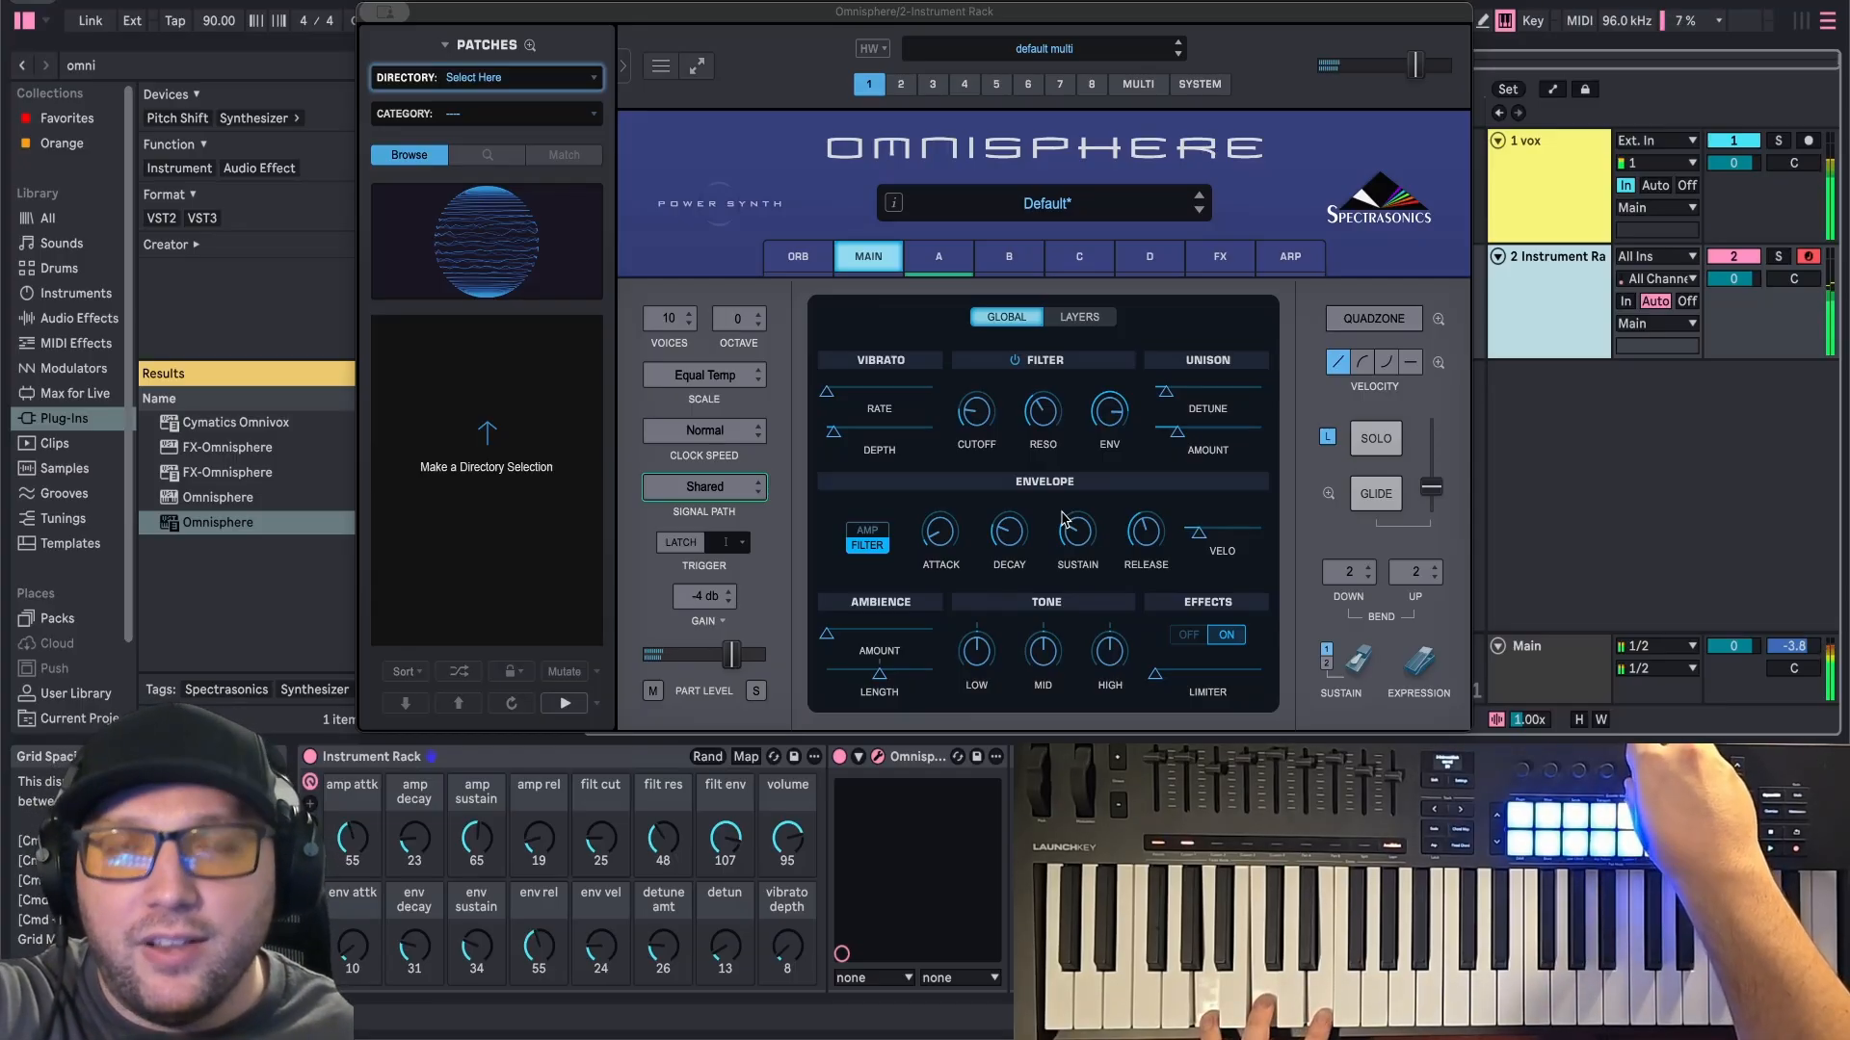
Rename the Instrument Rack to Omnisphere rack.
click(520, 765)
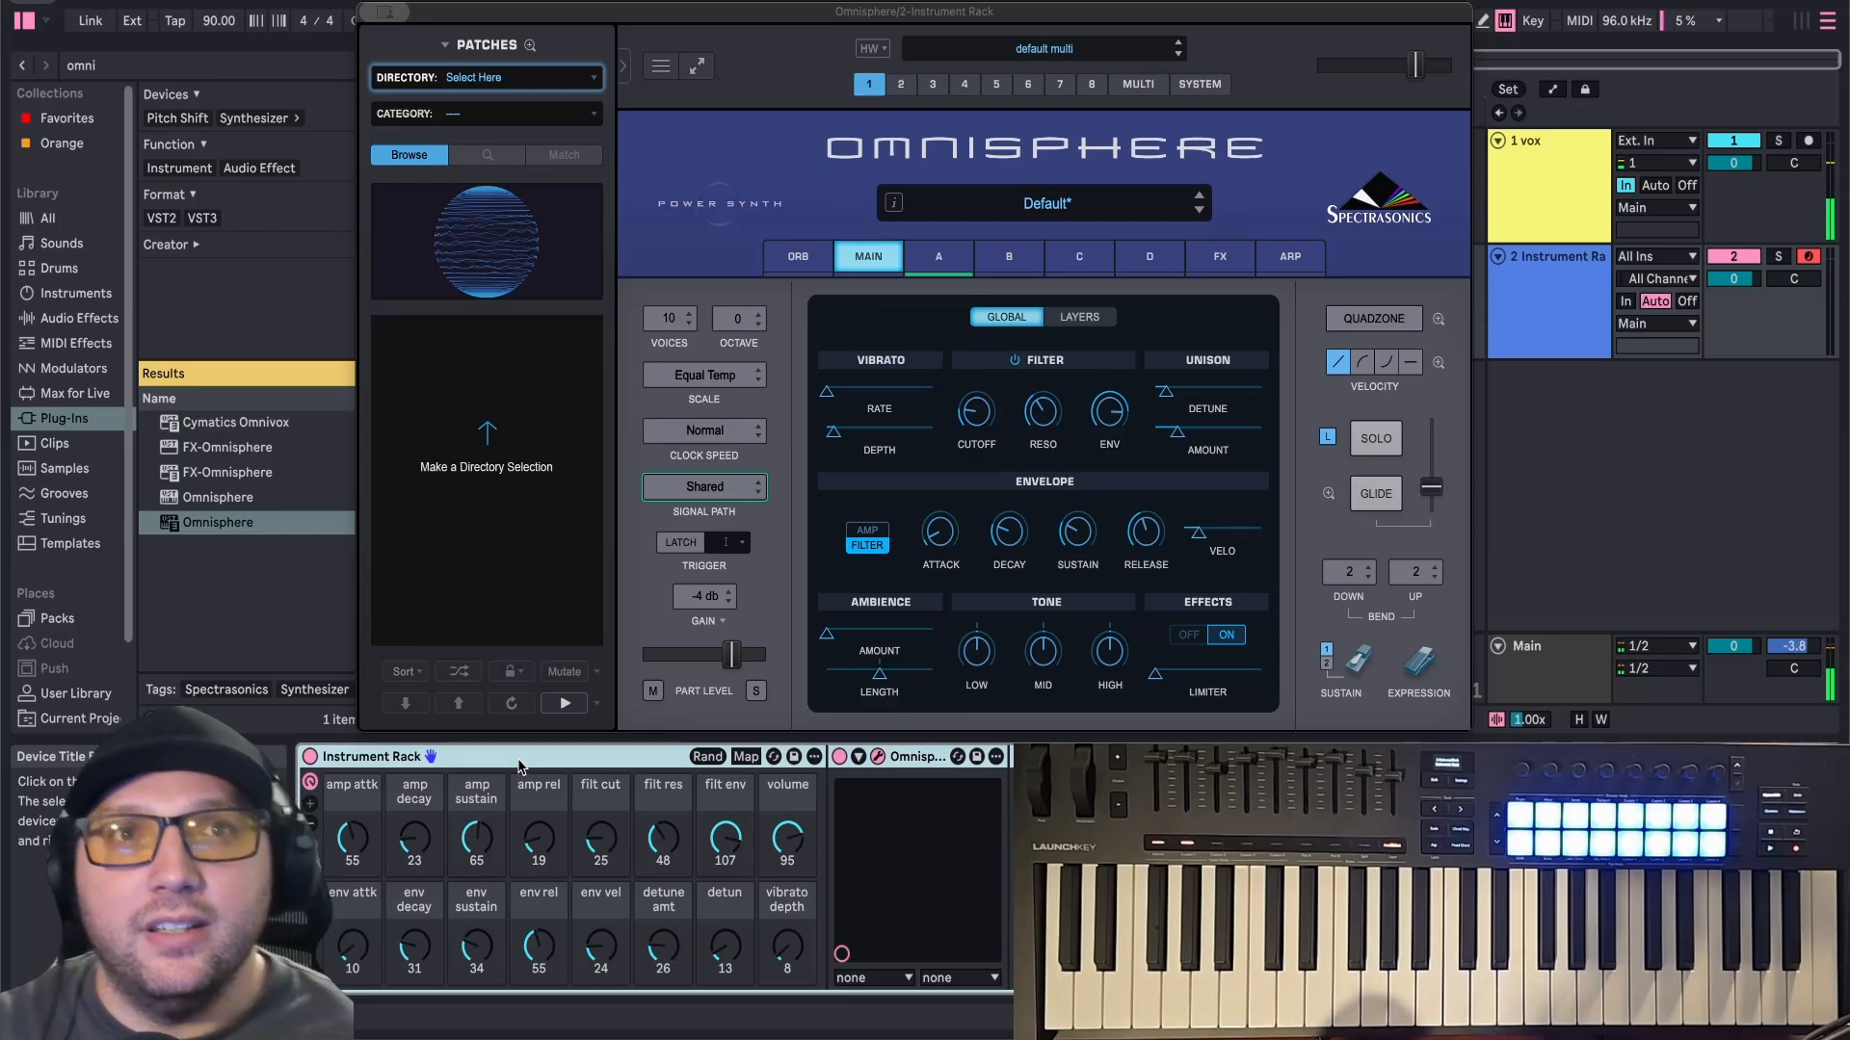
right_click(488, 762)
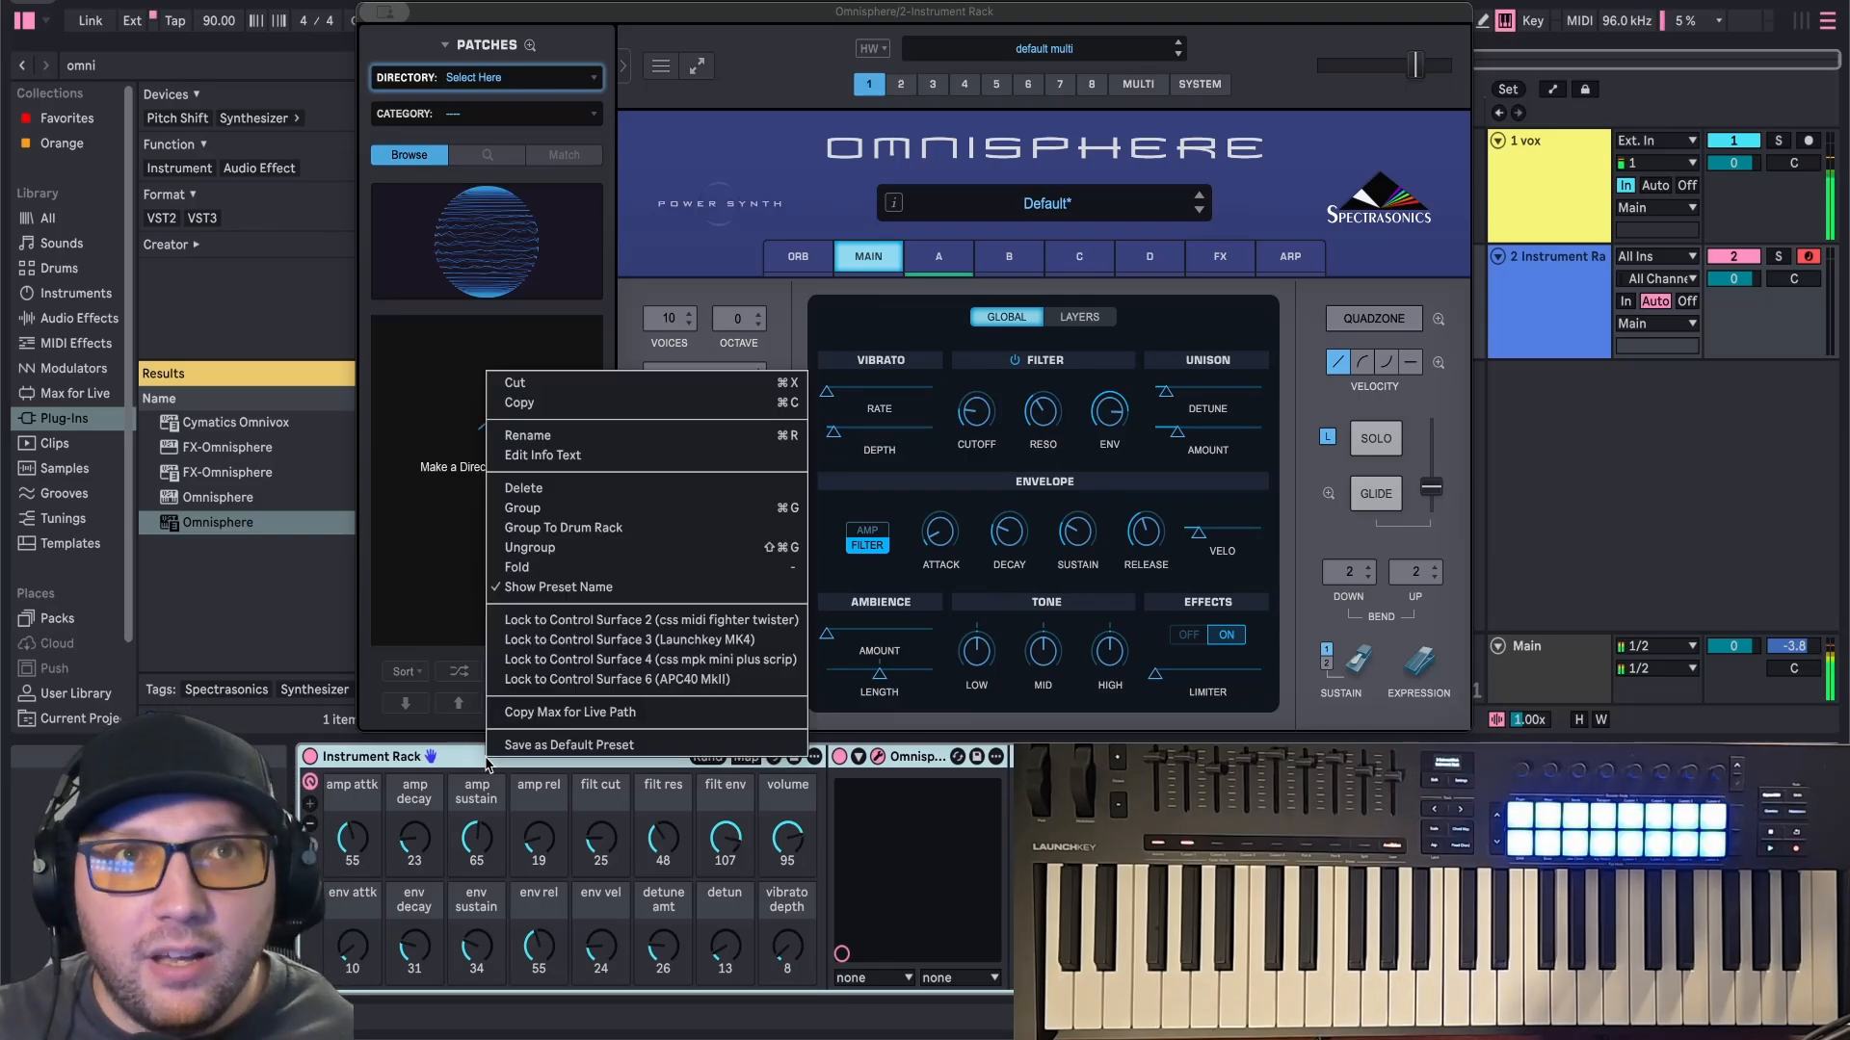
click(528, 435)
text(Omnisph)
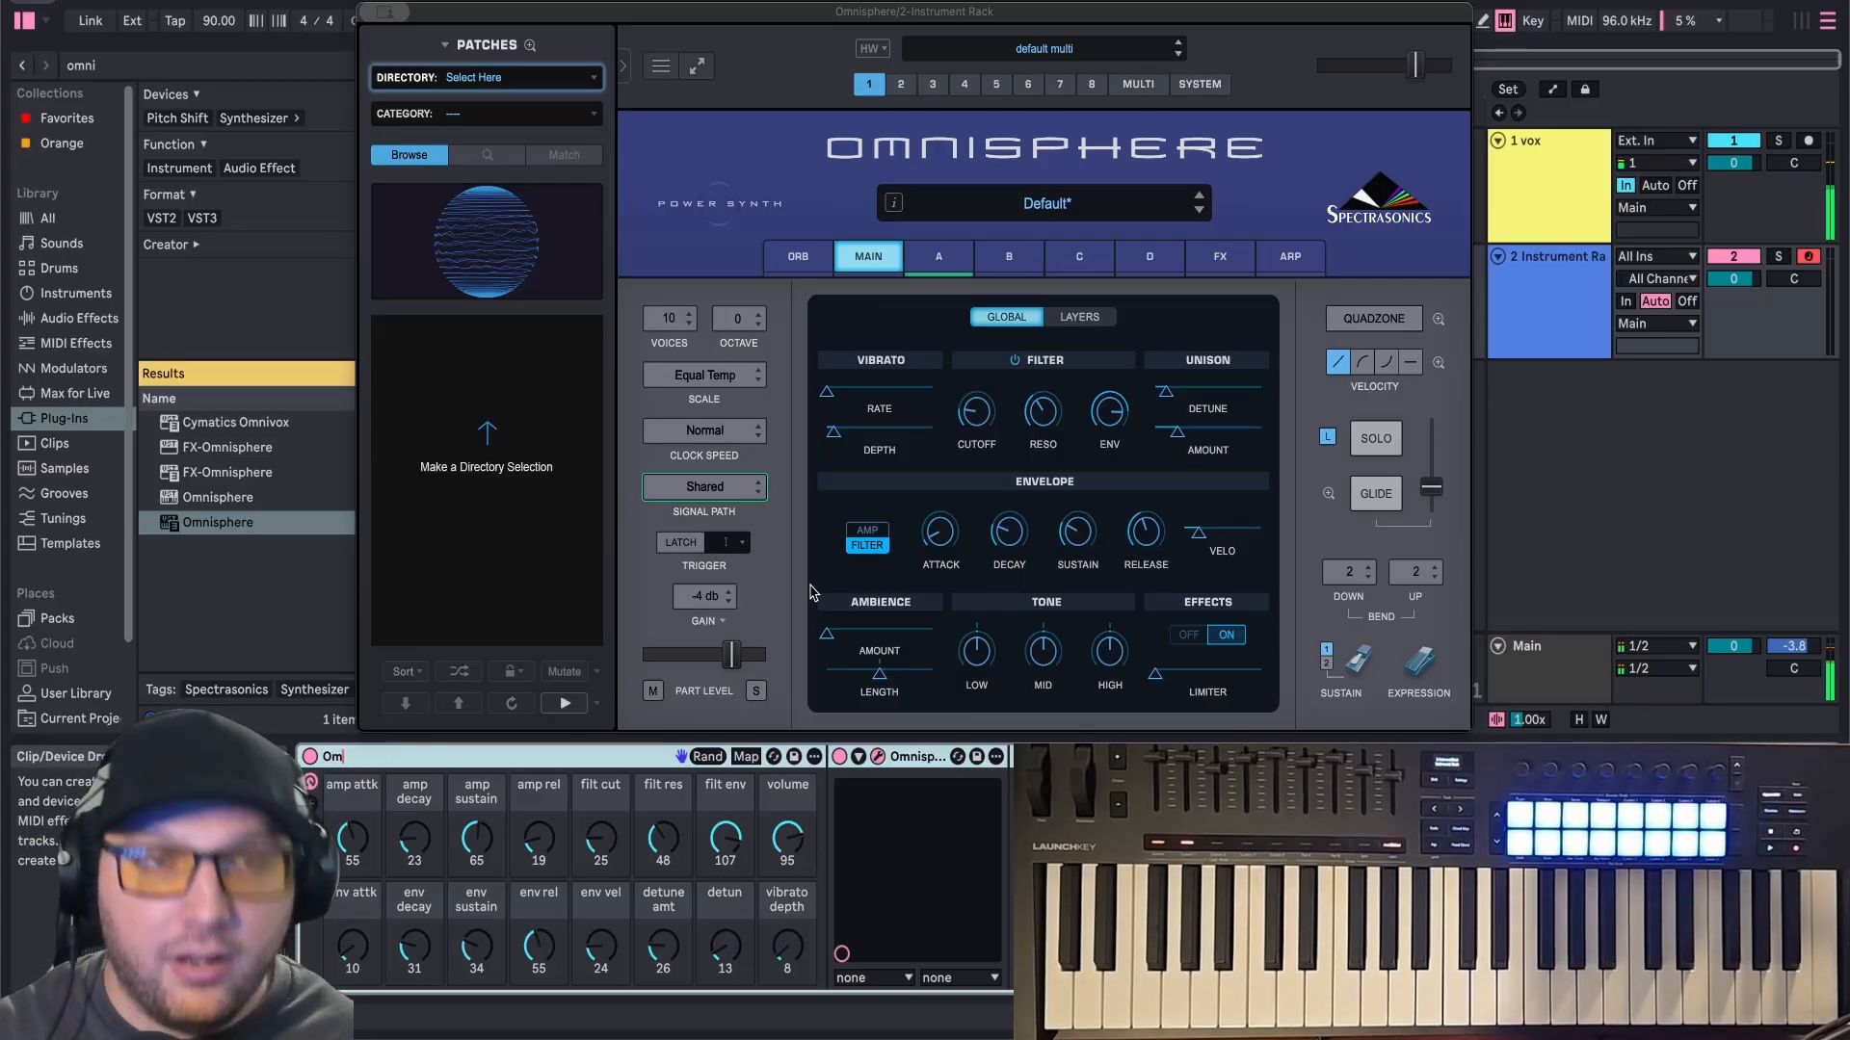
text(ere rack)
key(Return)
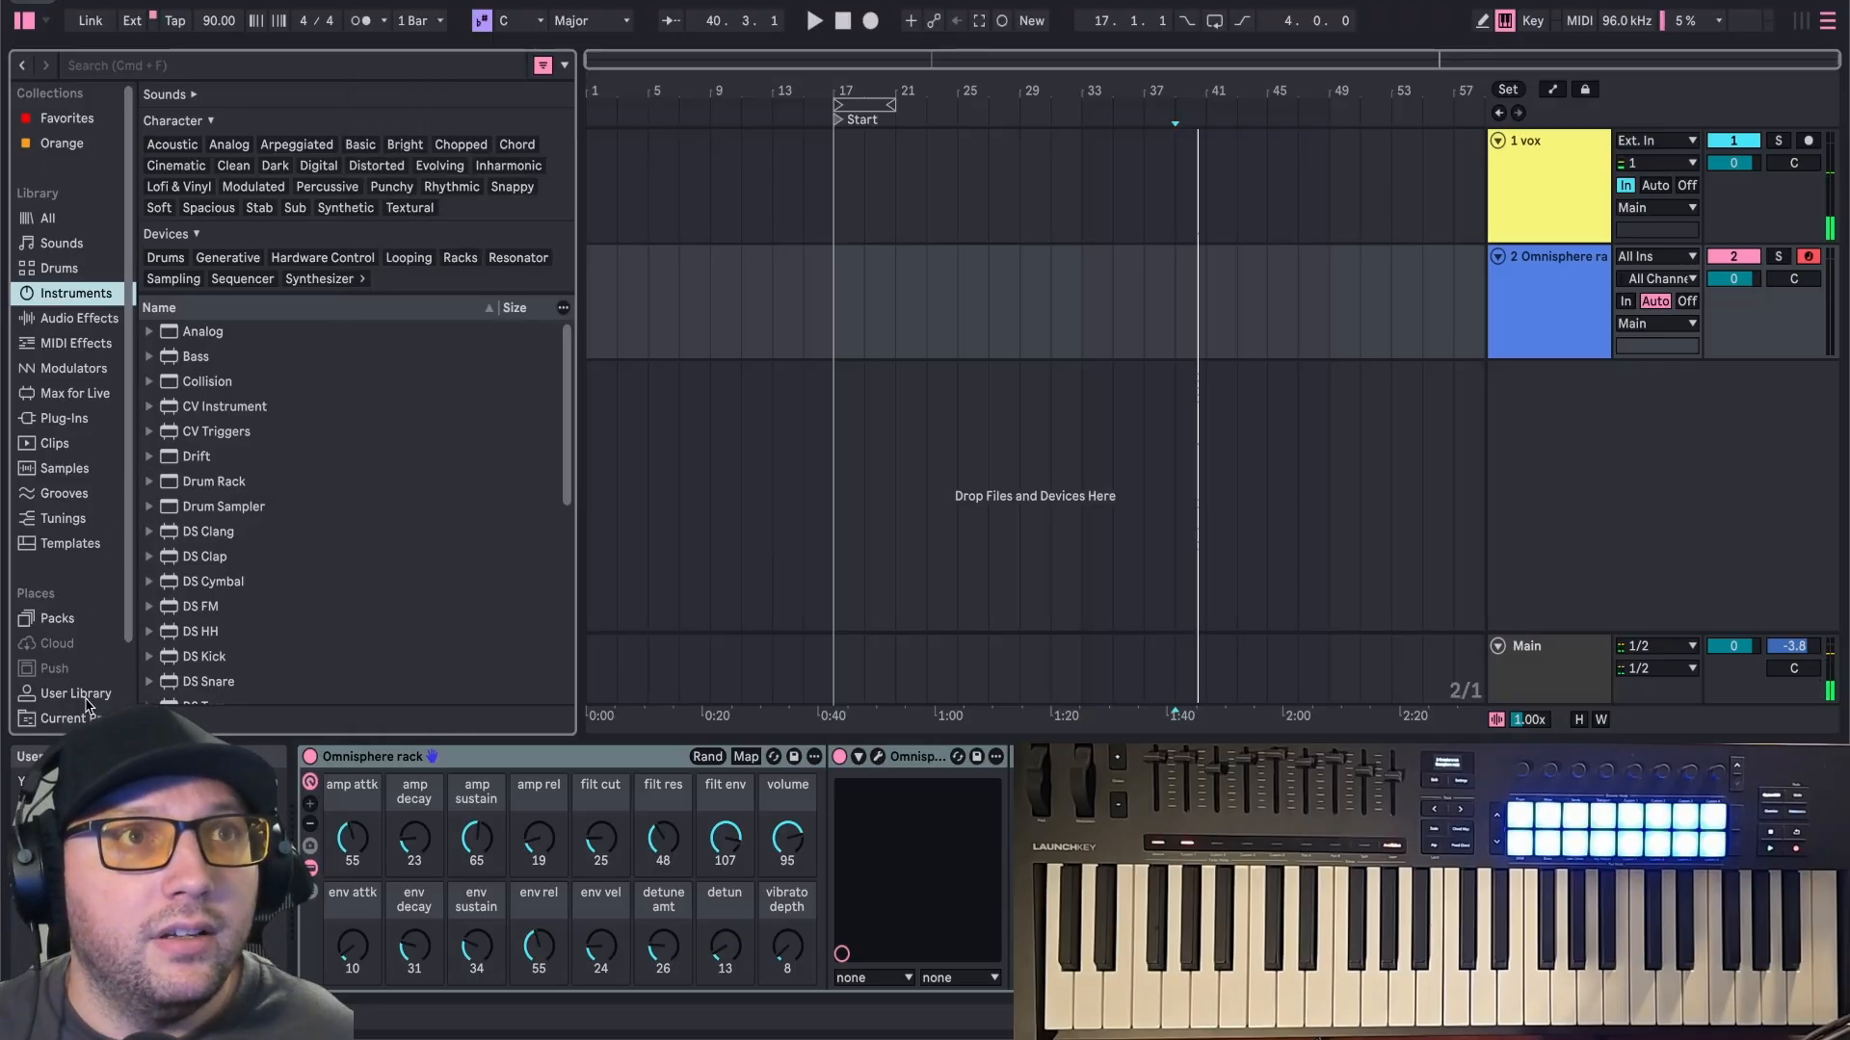
Save the Omnisphere rack as a preset in the User Library.
click(75, 694)
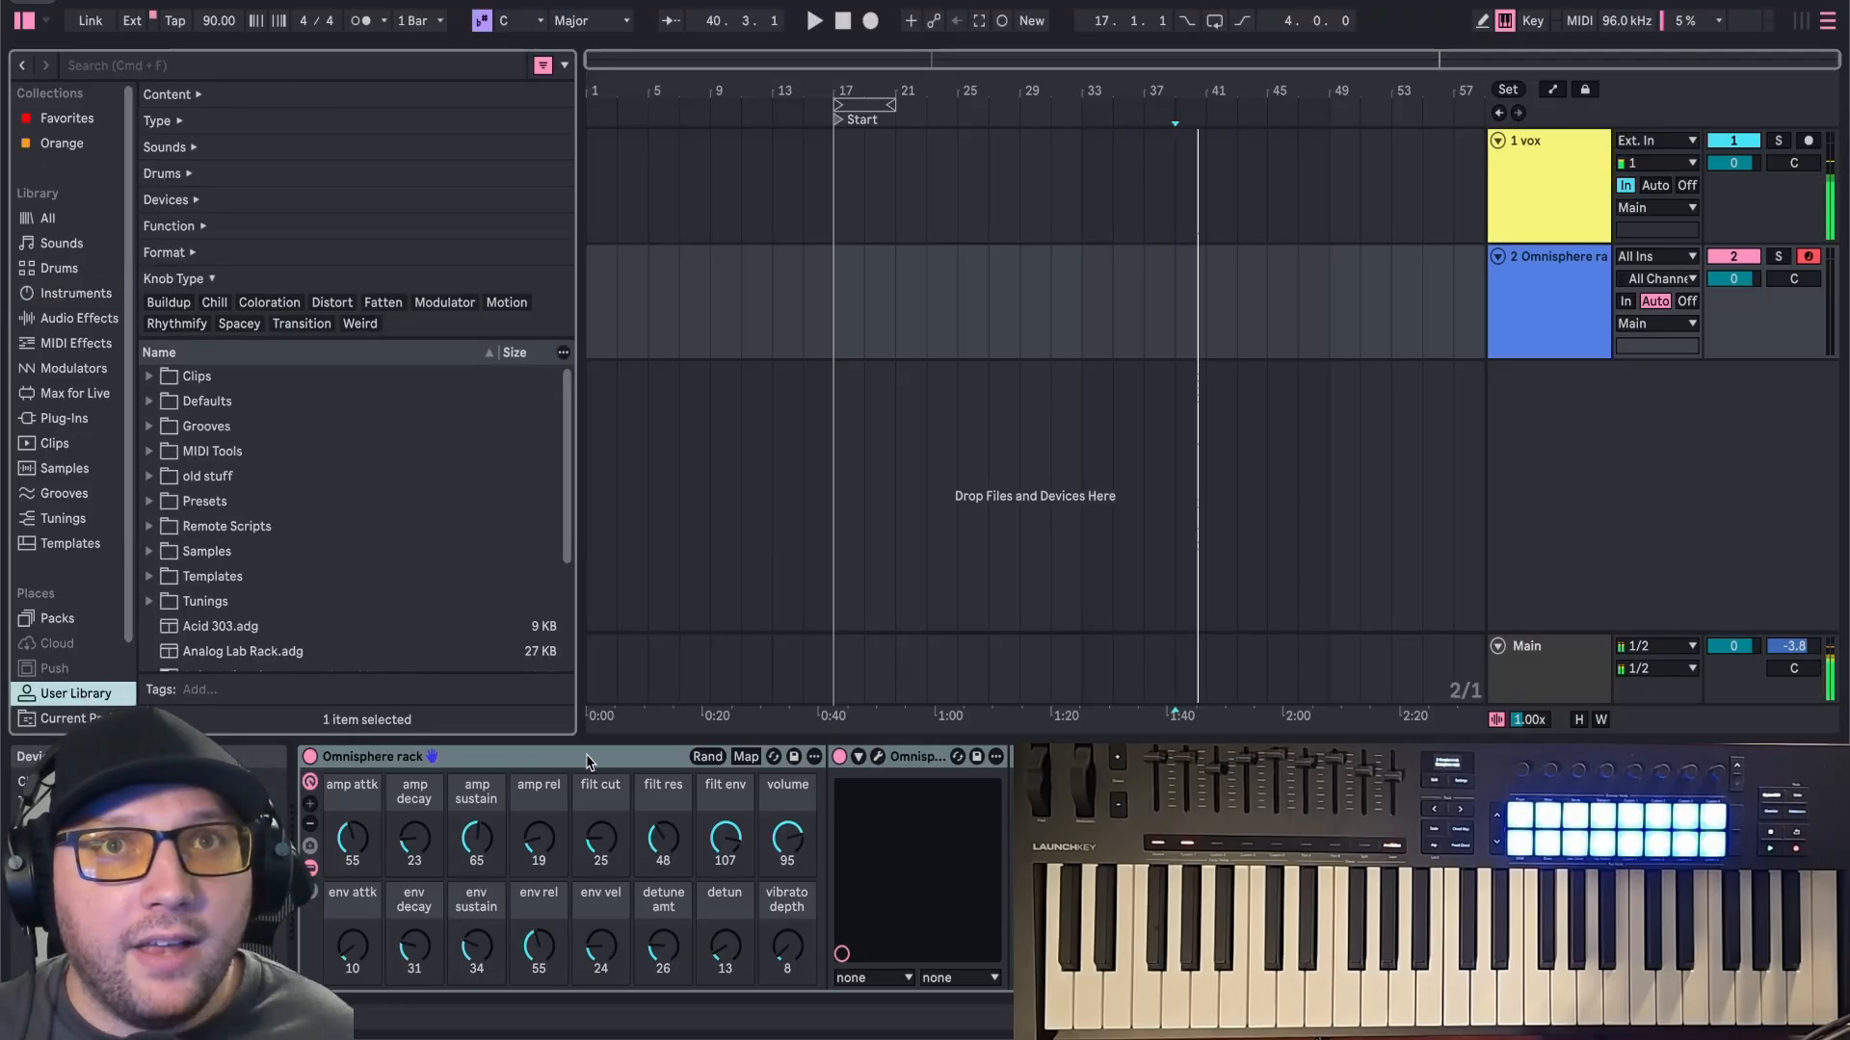
click(621, 758)
scroll(349, 648, down, 3)
click(1541, 303)
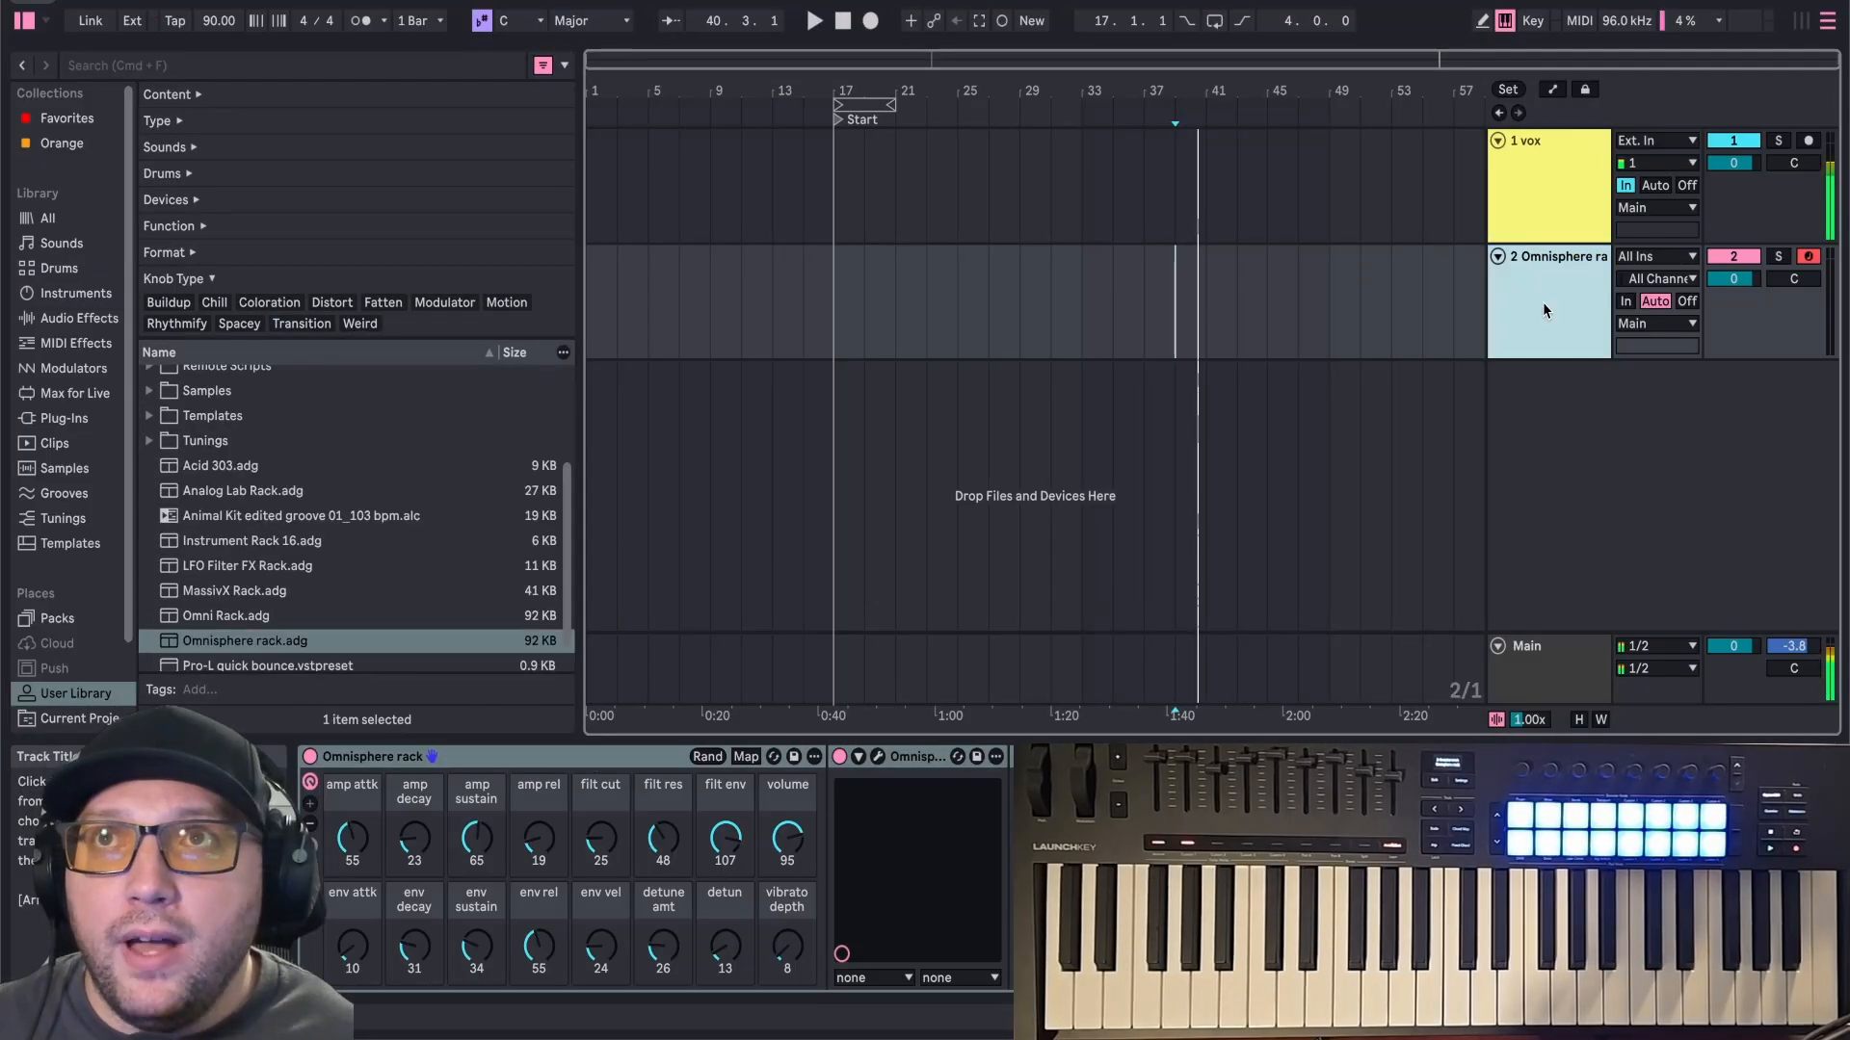
Delete the Omnisphere rack track and load the saved Omnisphere rack preset from the User Library onto a new track.
key(Delete)
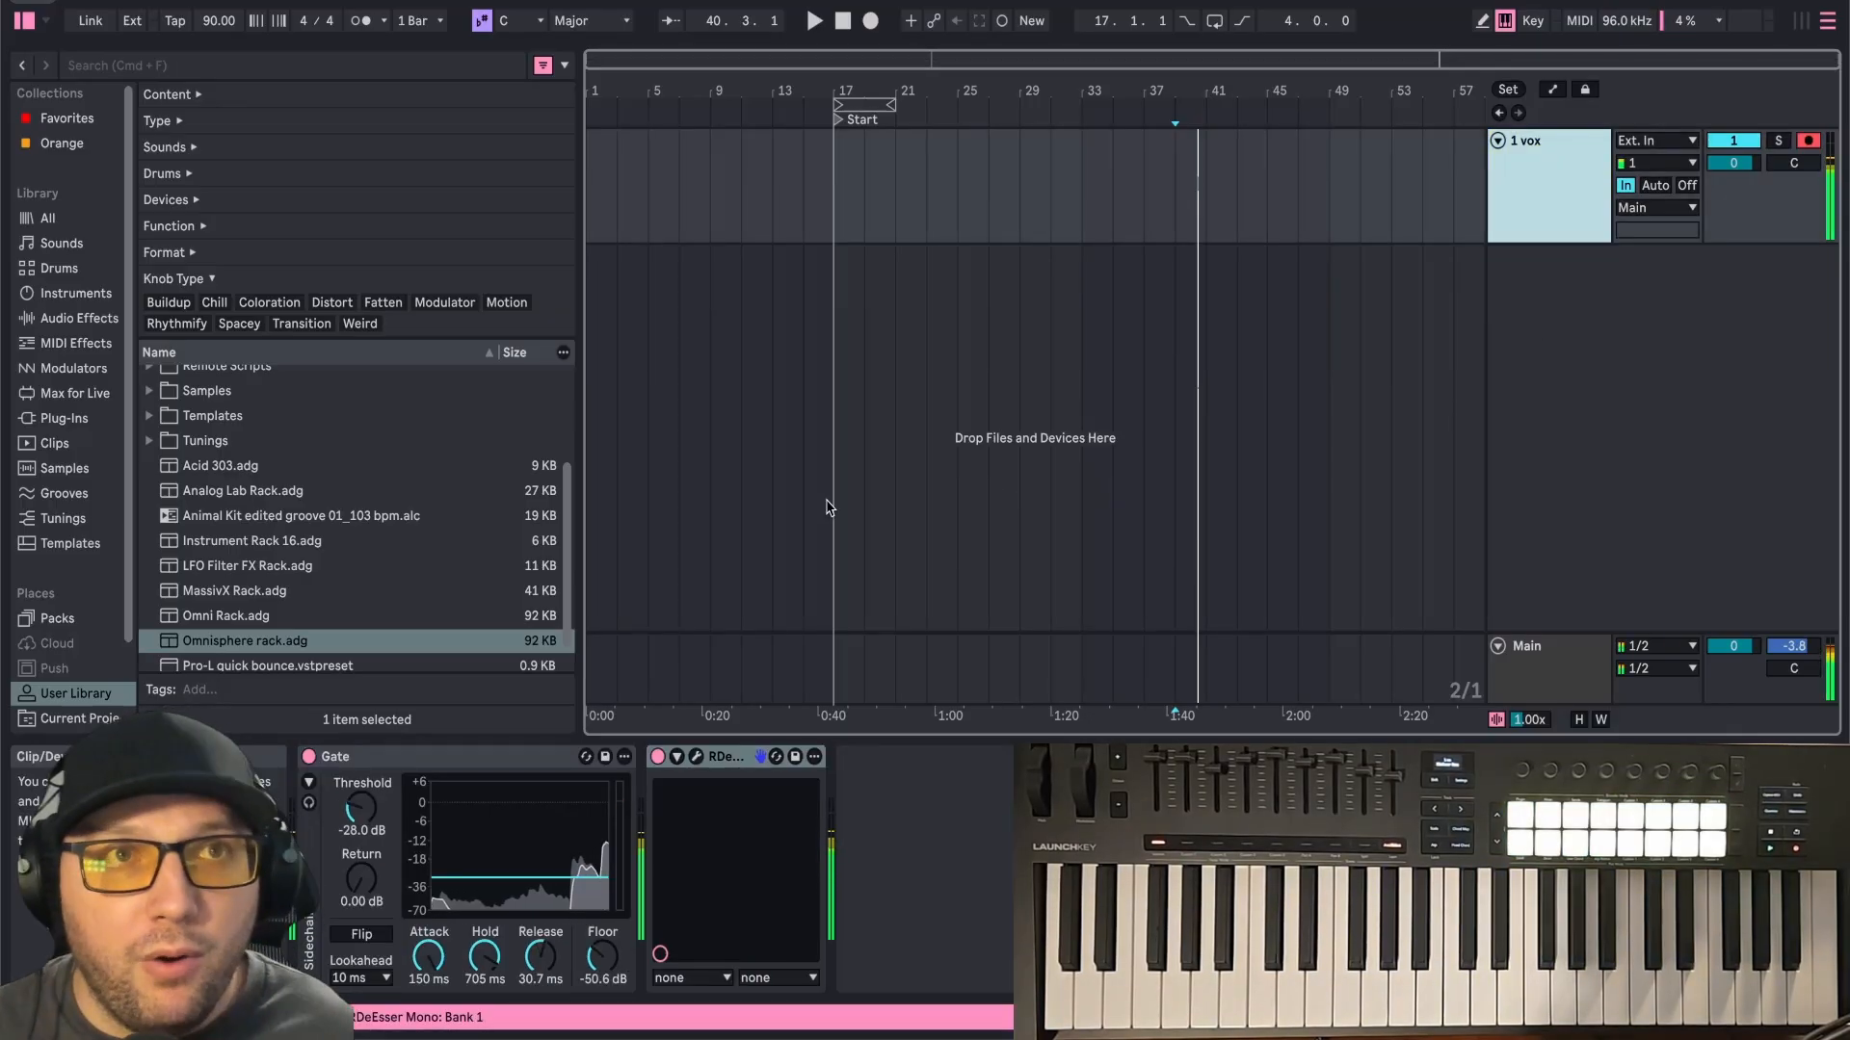
click(281, 618)
click(282, 643)
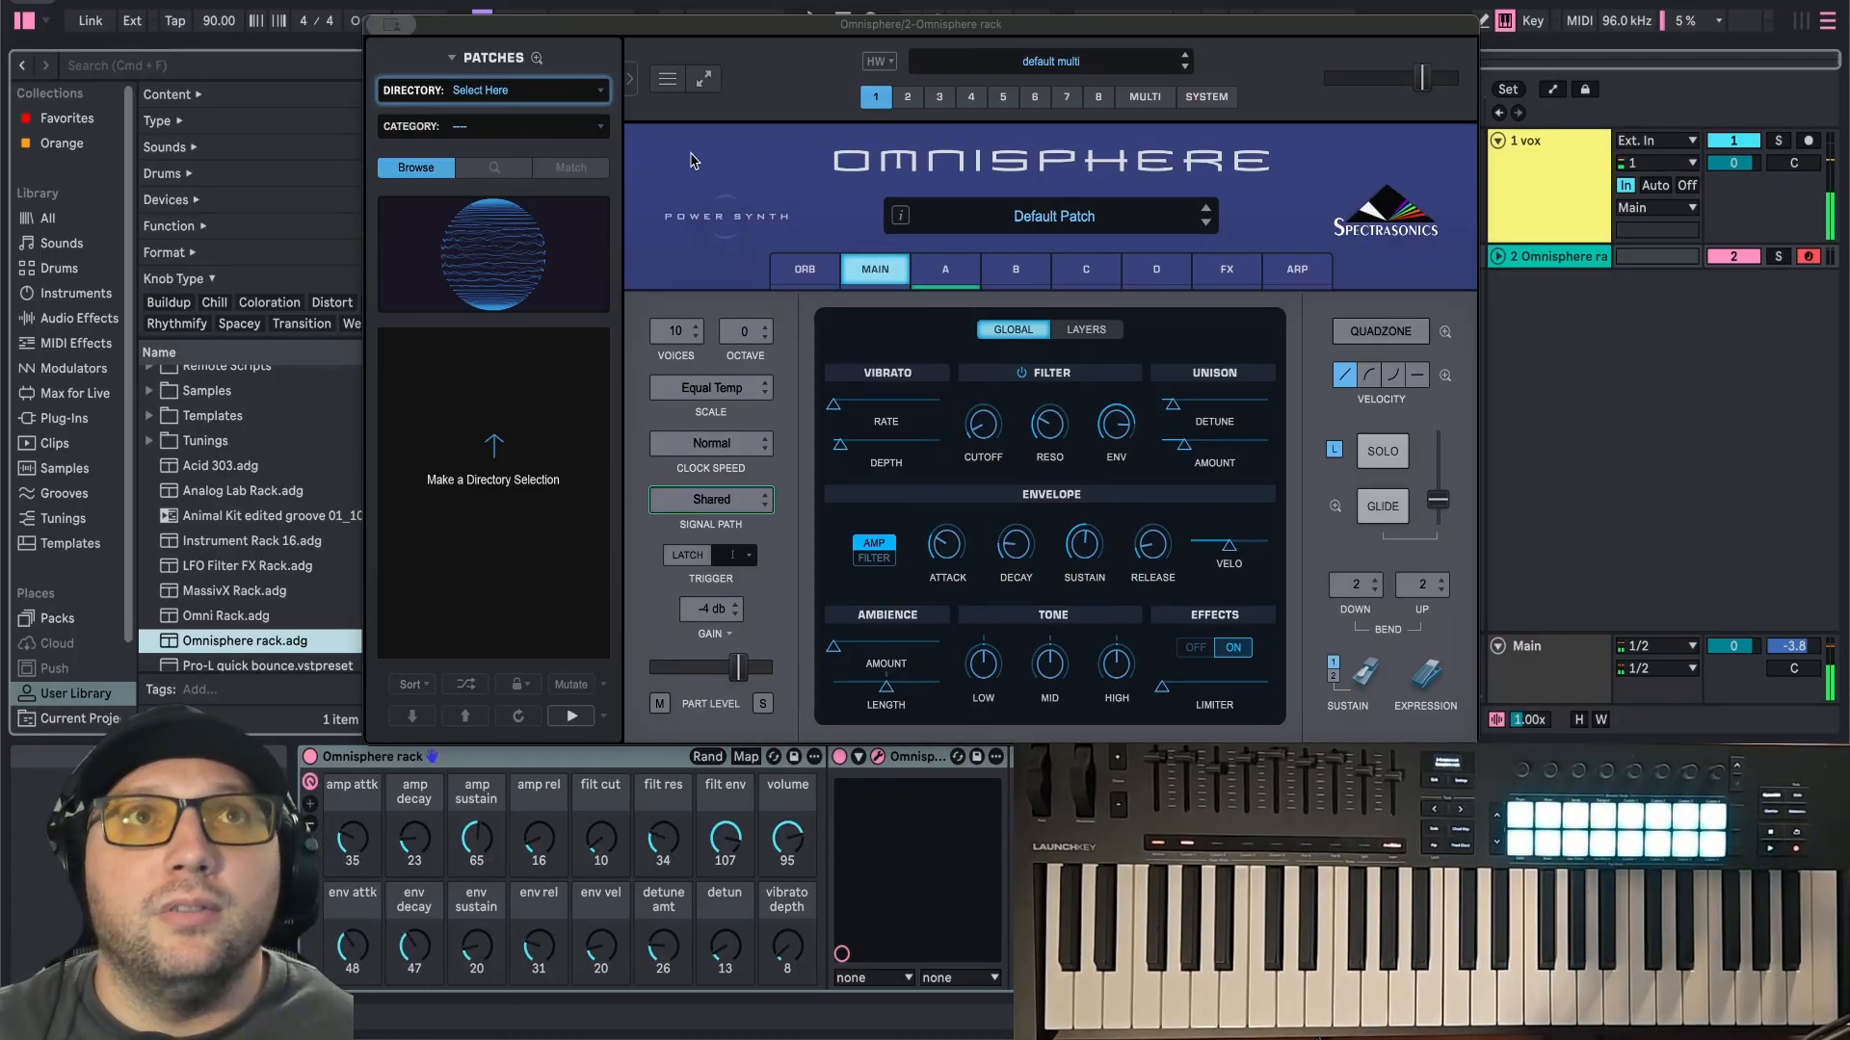
Load the D-50 Polysynth Comp patch from the Retro Vibes library into Omnisphere inside the rack.
click(1151, 476)
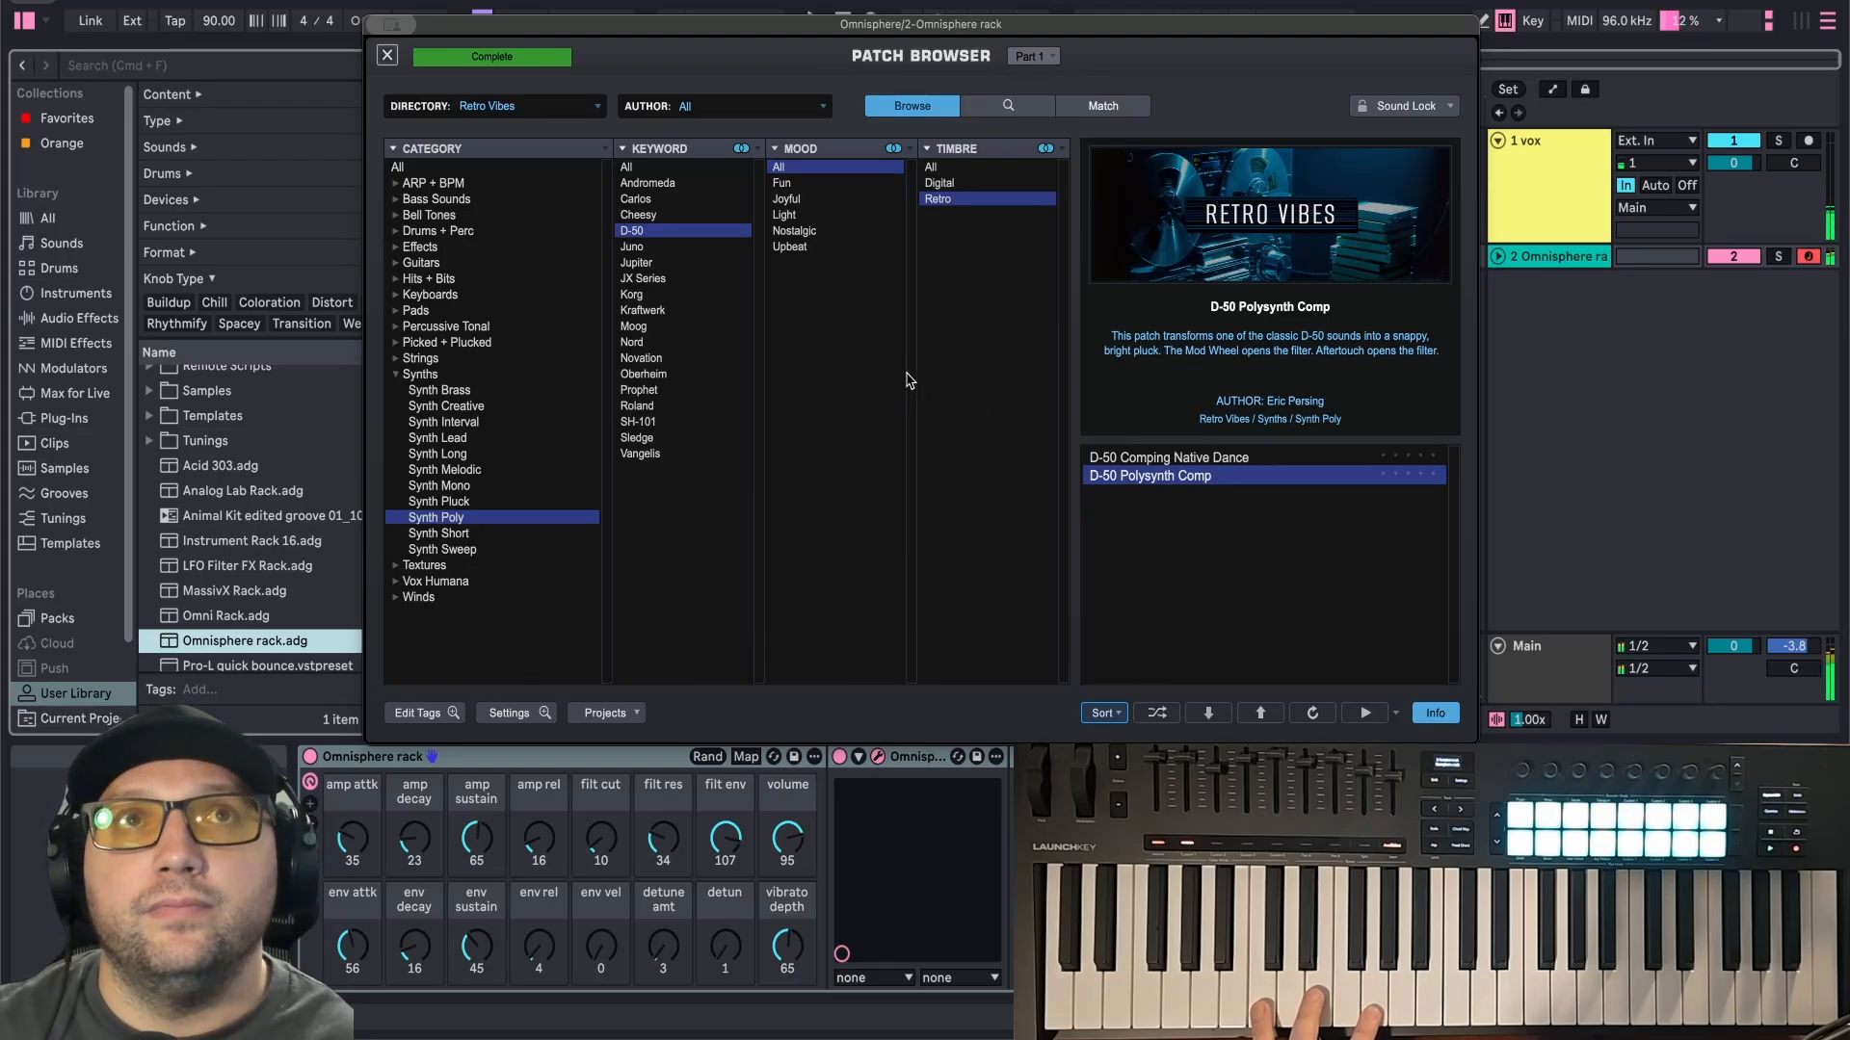
click(388, 56)
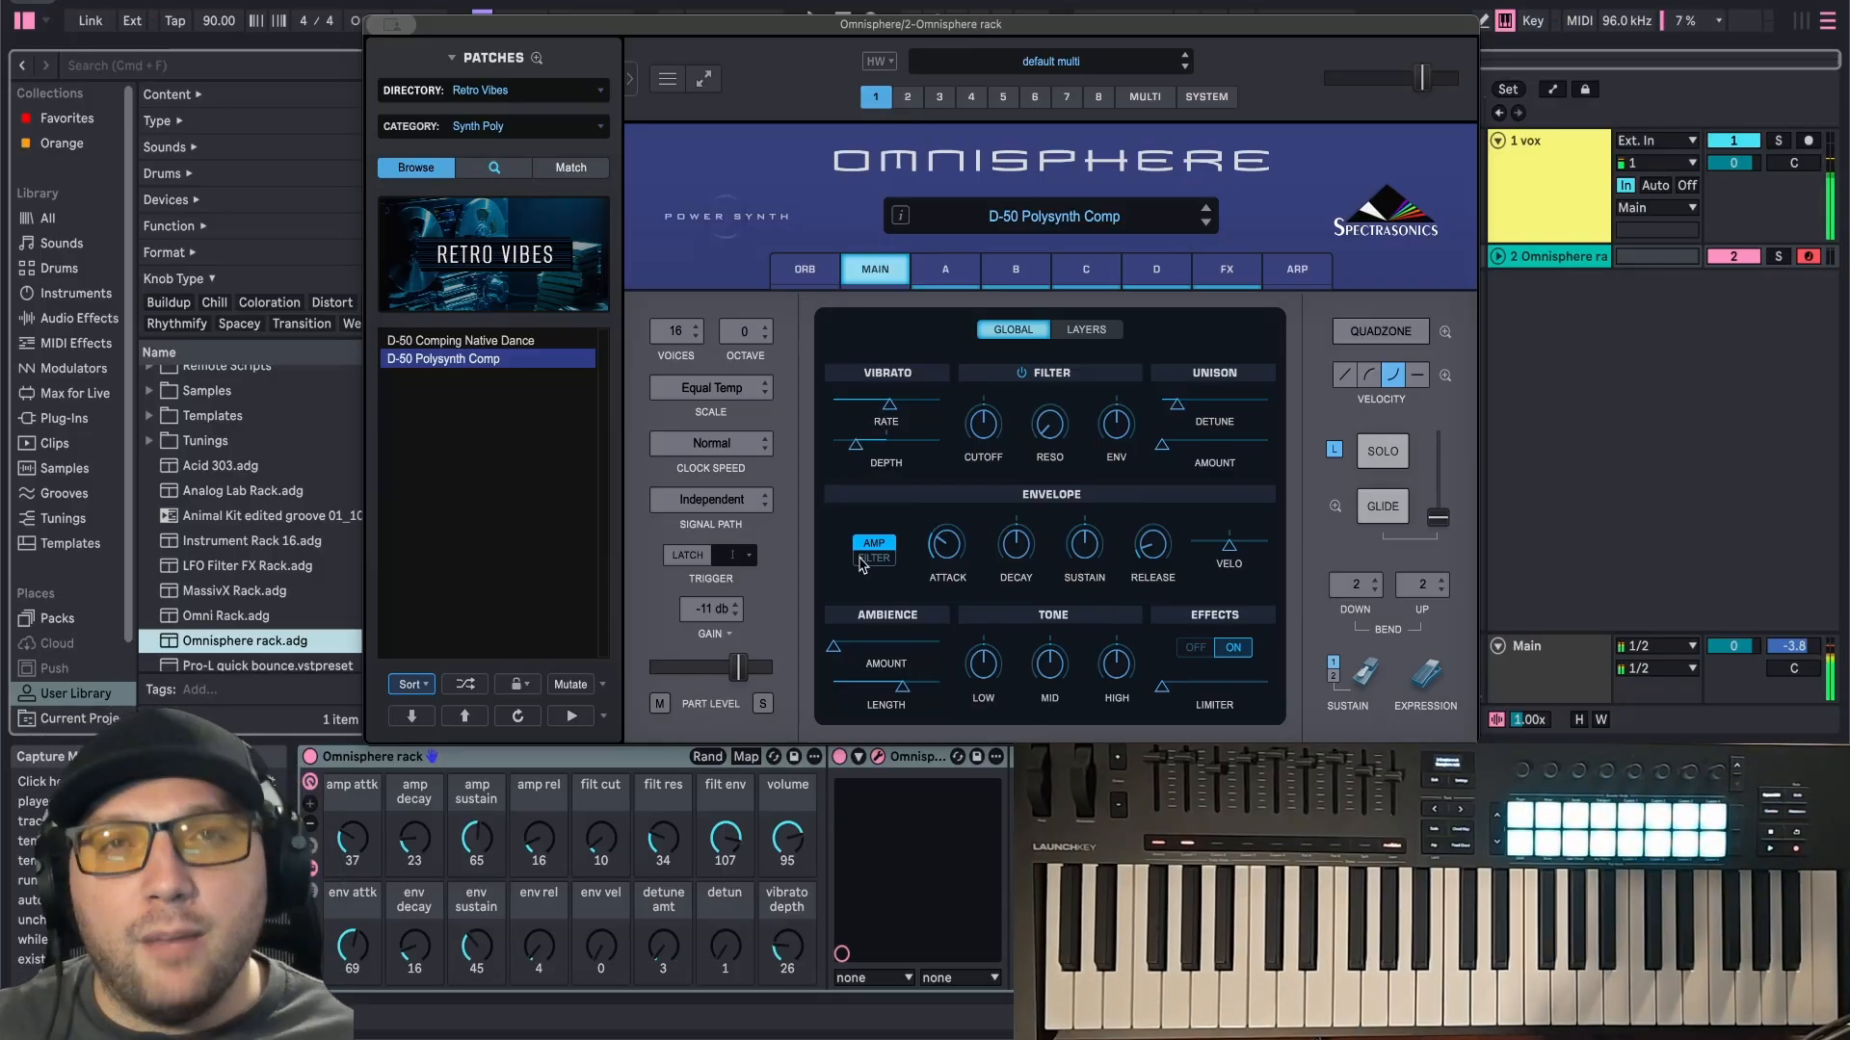
click(538, 790)
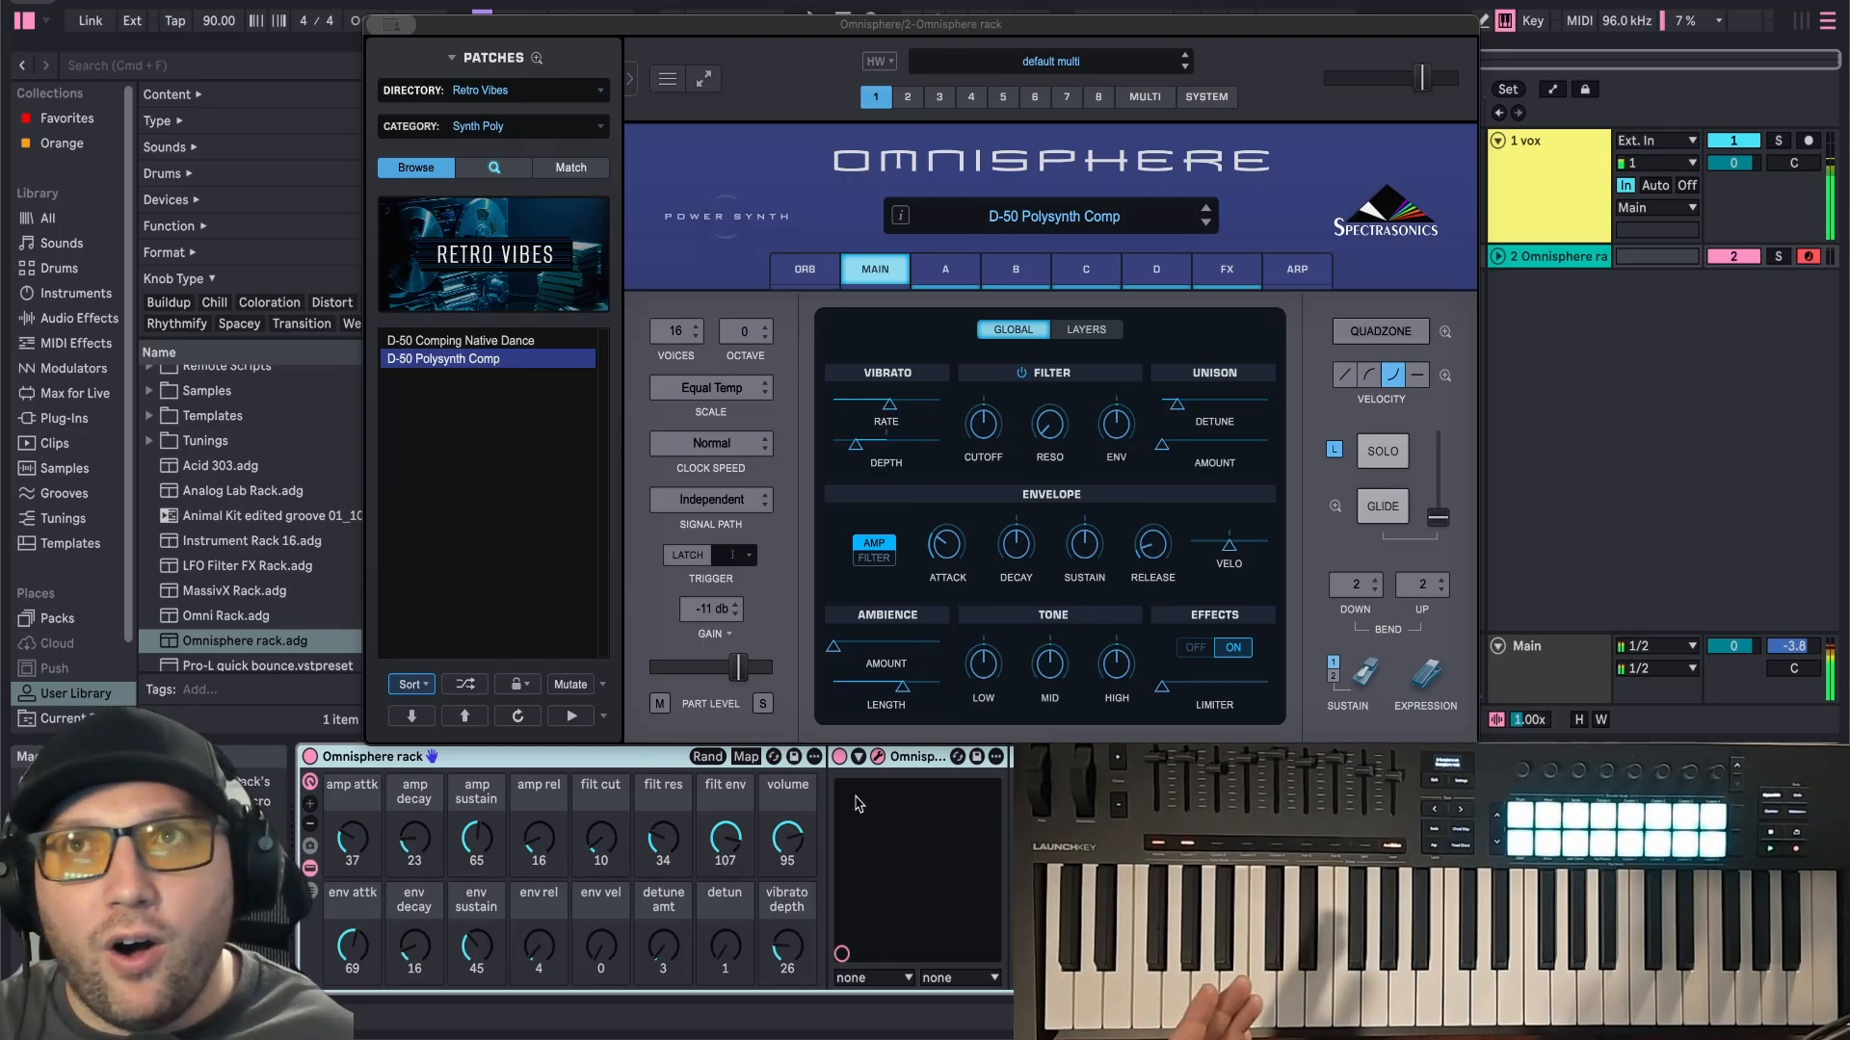
click(1610, 309)
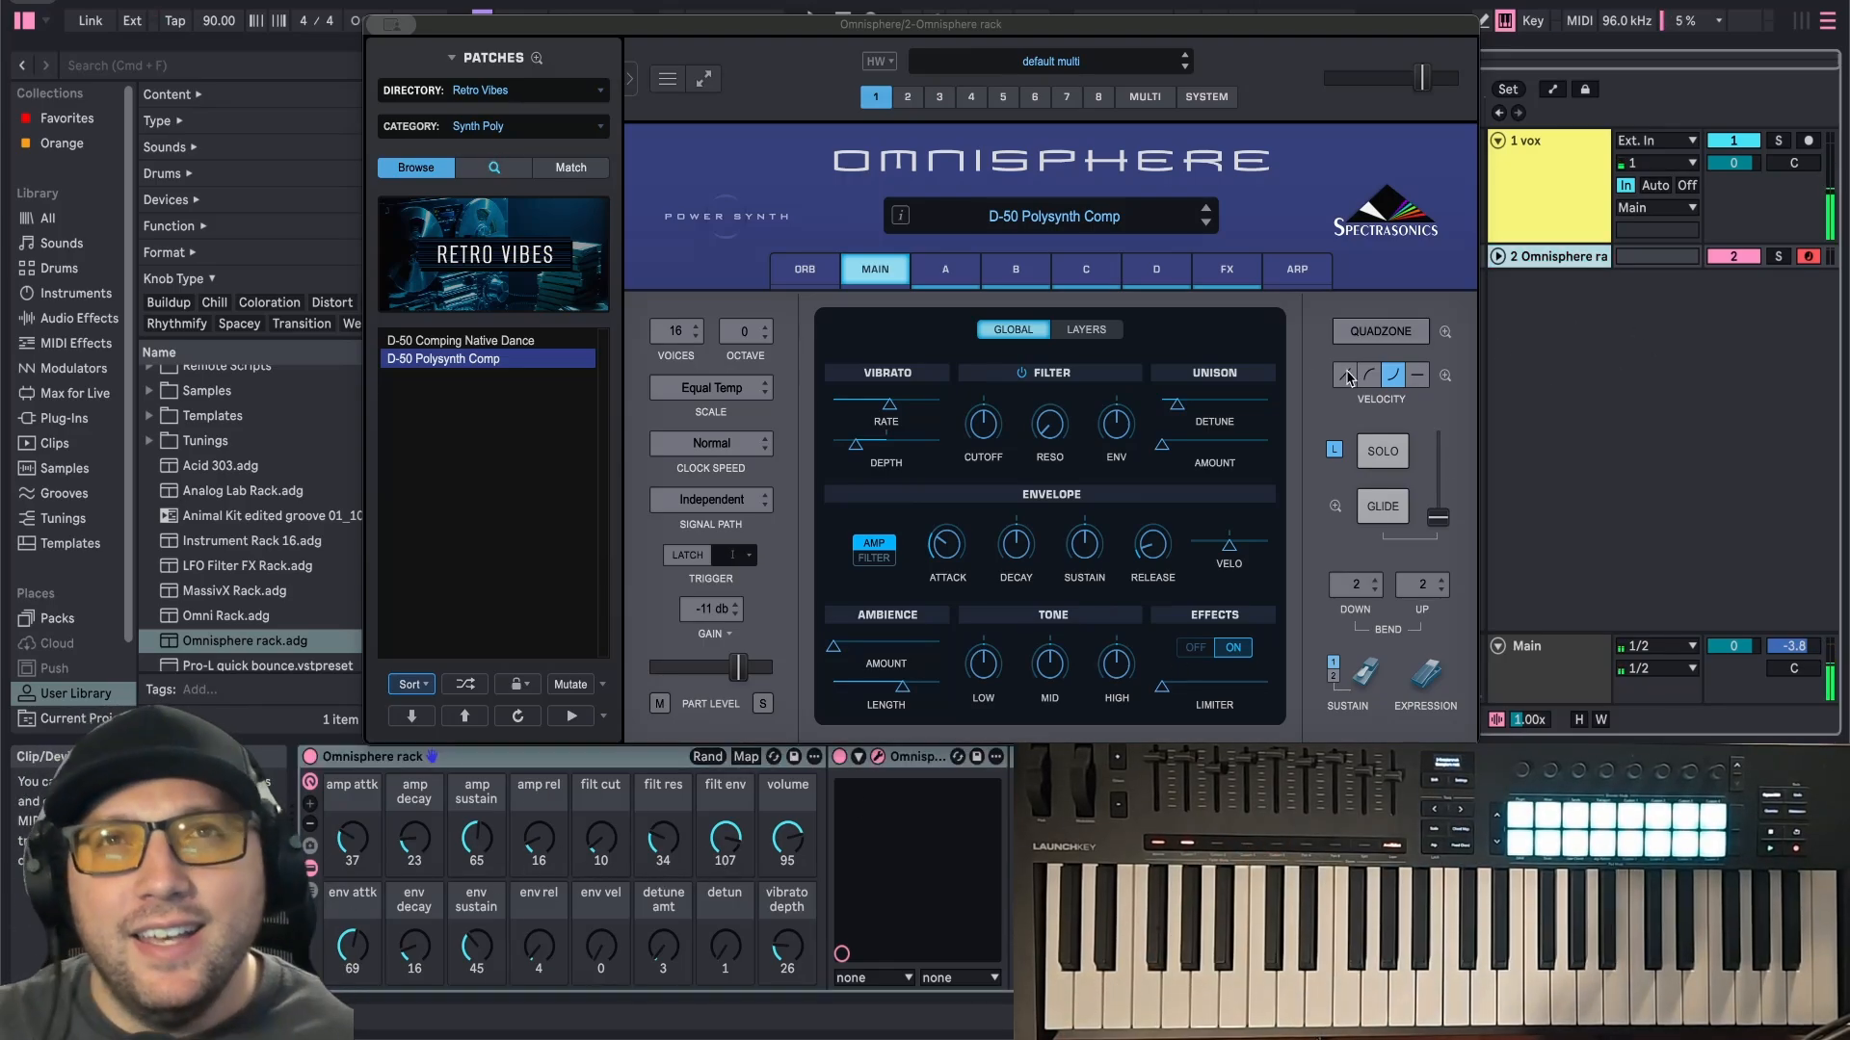